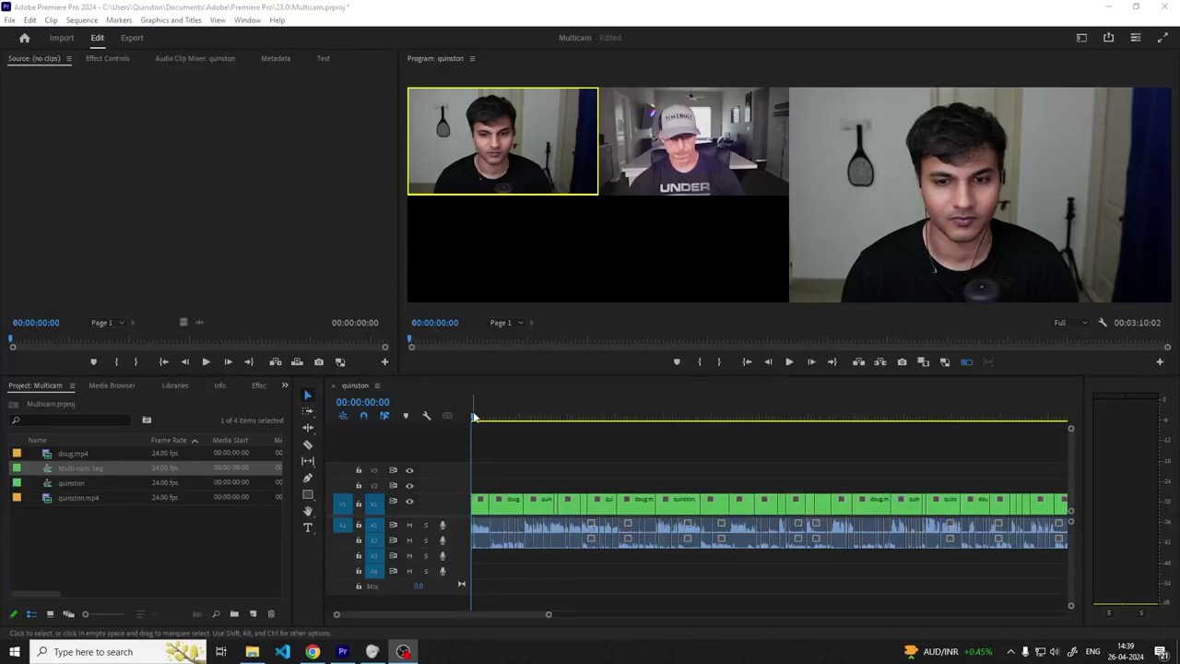
Scrub through the opening seconds of the Multi-cam Seq to preview its camera switches.
{"action": "left_click_drag", "start_coordinate": [474, 417], "coordinate": [542, 430]}
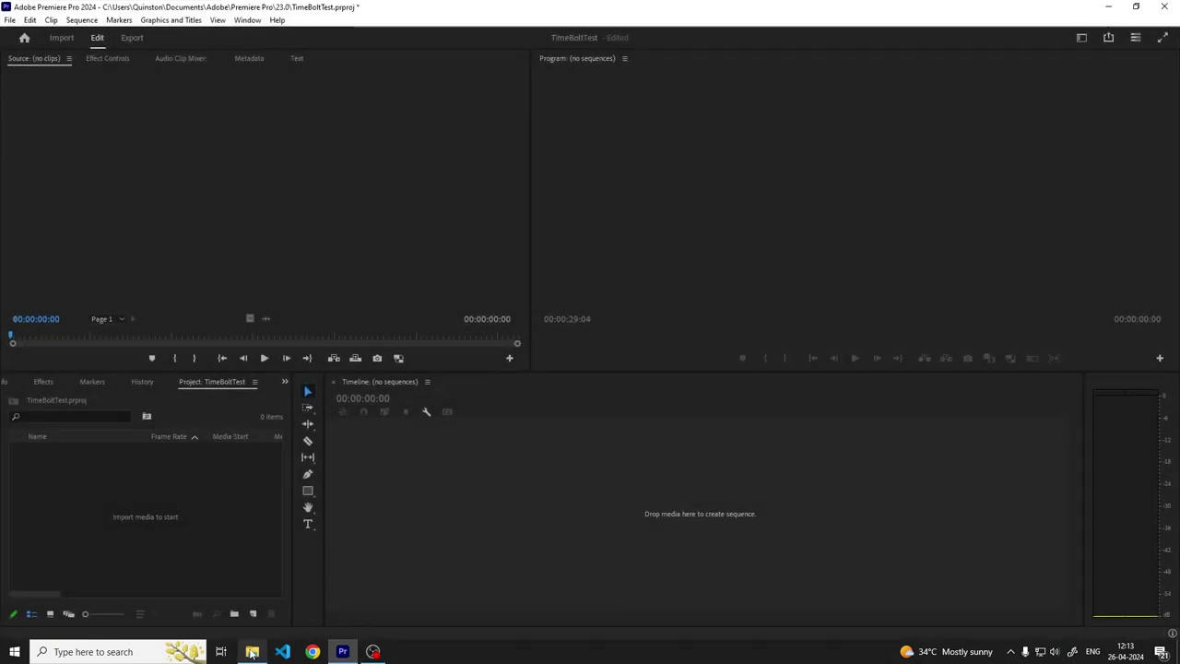
Import doug.mp4 and quinston.mp4, then build a quinston sequence with doug.mp4 stacked on V2.
{"action": "left_click", "coordinate": [252, 652]}
{"action": "left_click_drag", "start_coordinate": [407, 277], "coordinate": [158, 549]}
{"action": "left_click", "coordinate": [156, 538]}
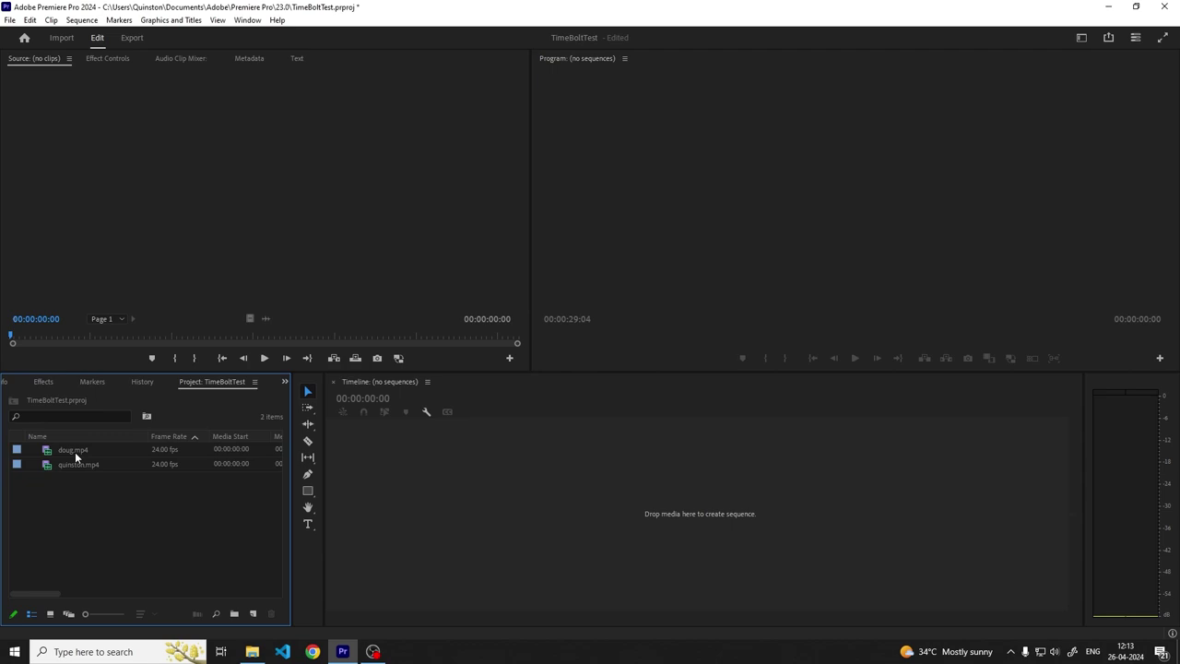
{"action": "left_click_drag", "start_coordinate": [75, 463], "coordinate": [418, 520]}
{"action": "left_click_drag", "start_coordinate": [69, 451], "coordinate": [462, 487]}
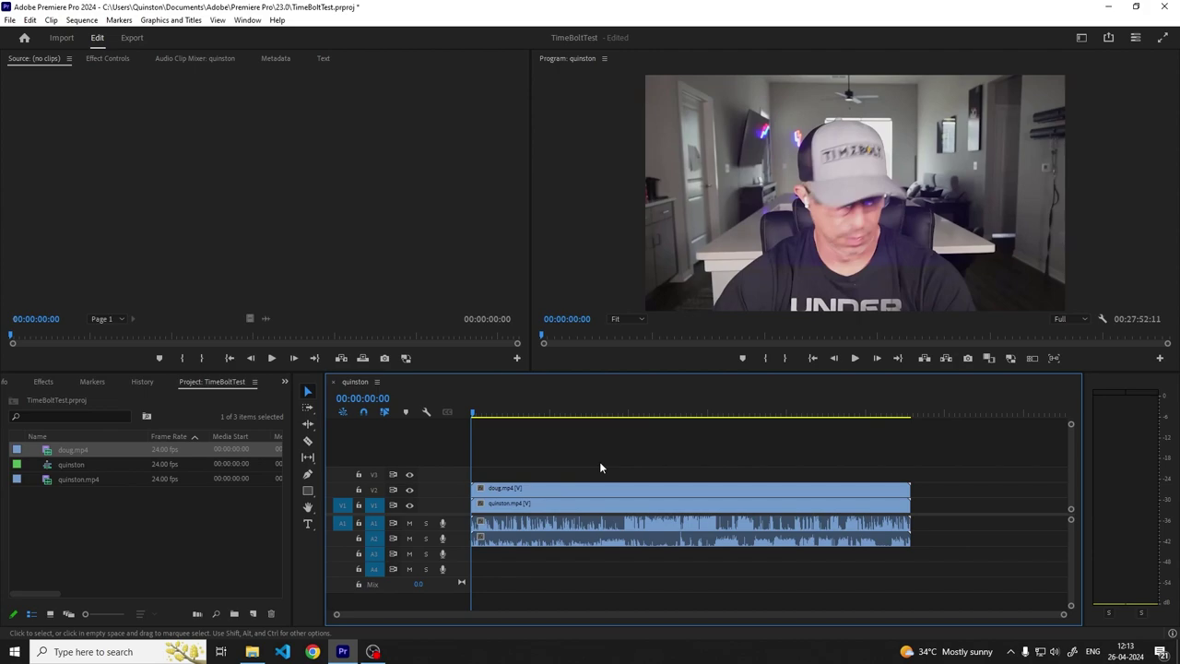
{"action": "left_click_drag", "start_coordinate": [584, 449], "coordinate": [658, 588]}
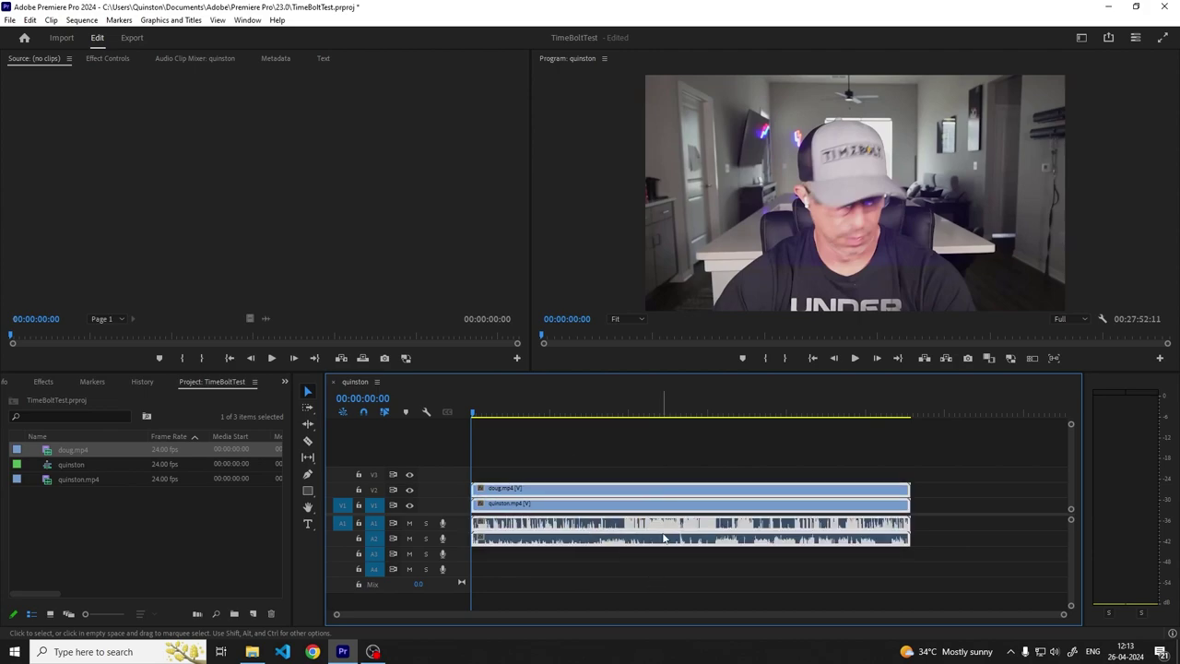
{"action": "right_click", "coordinate": [662, 513]}
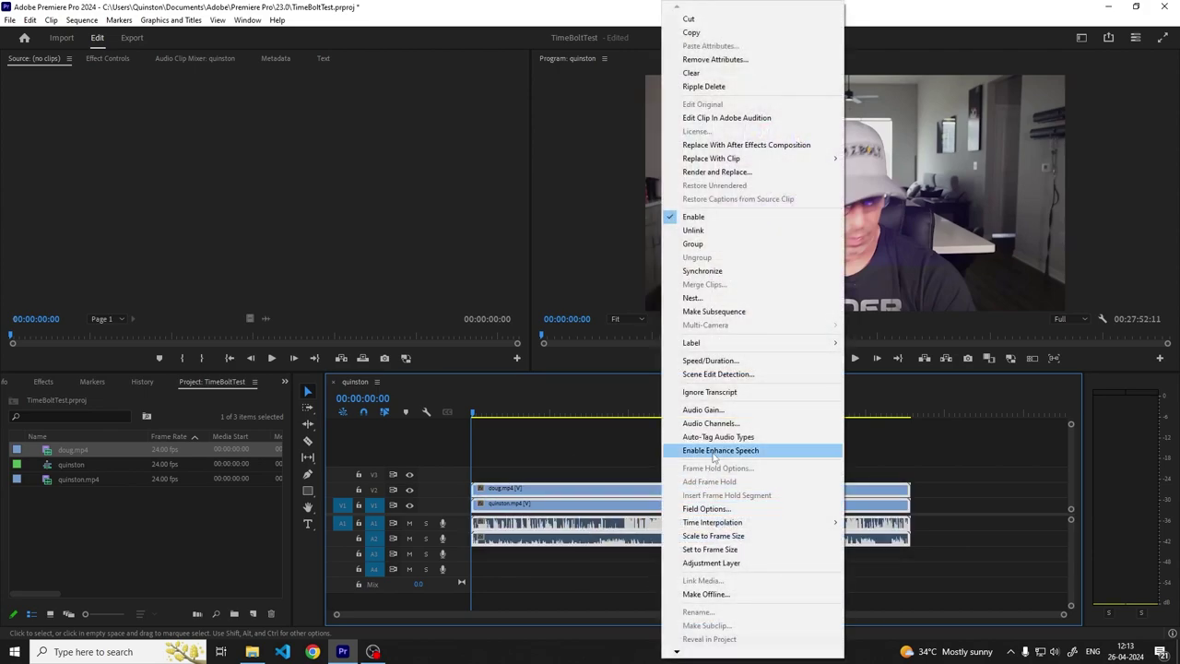
{"action": "left_click", "coordinate": [729, 270]}
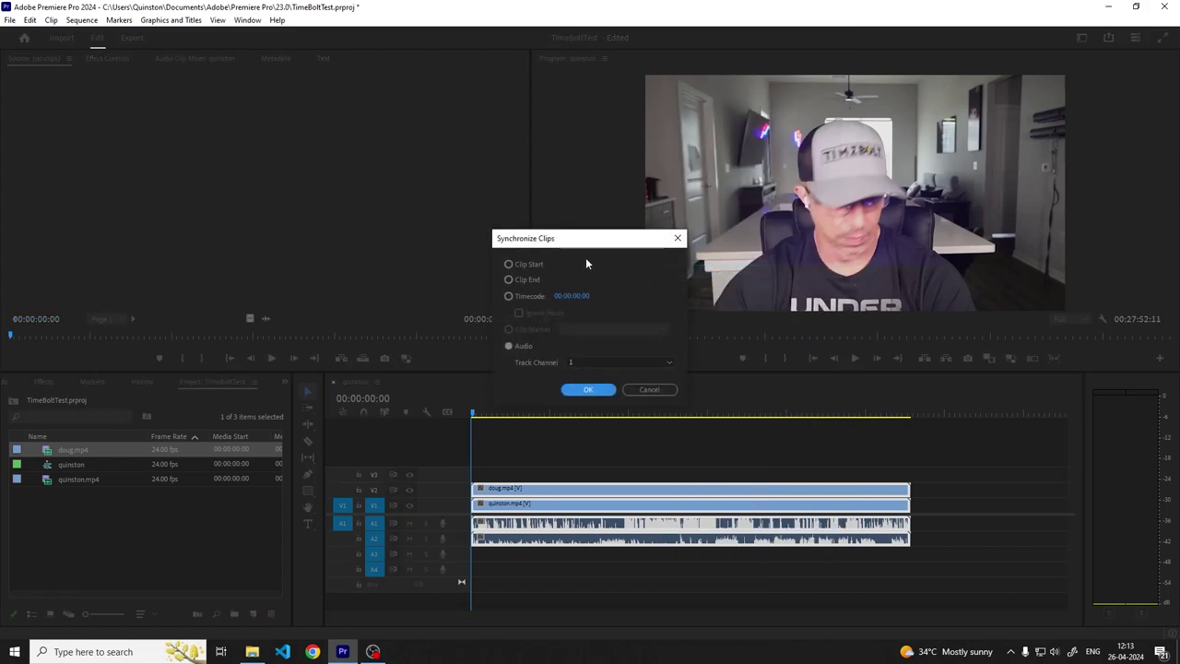
{"action": "left_click", "coordinate": [588, 389]}
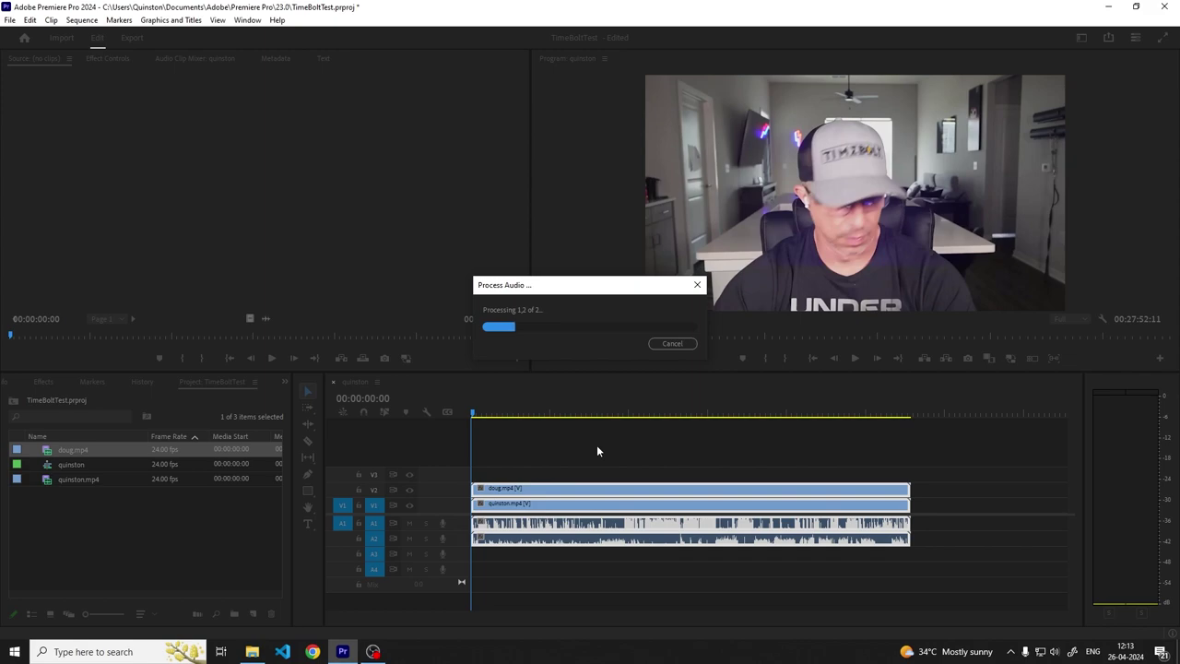
{"action": "left_click", "coordinate": [707, 342]}
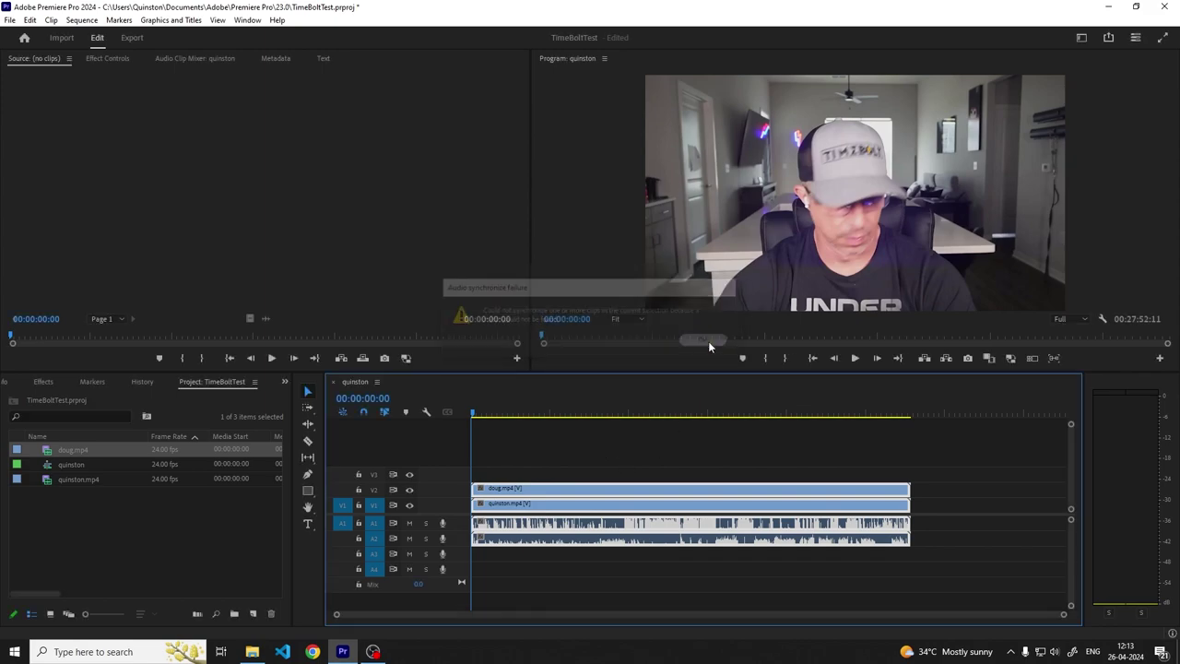
{"action": "left_click", "coordinate": [165, 513]}
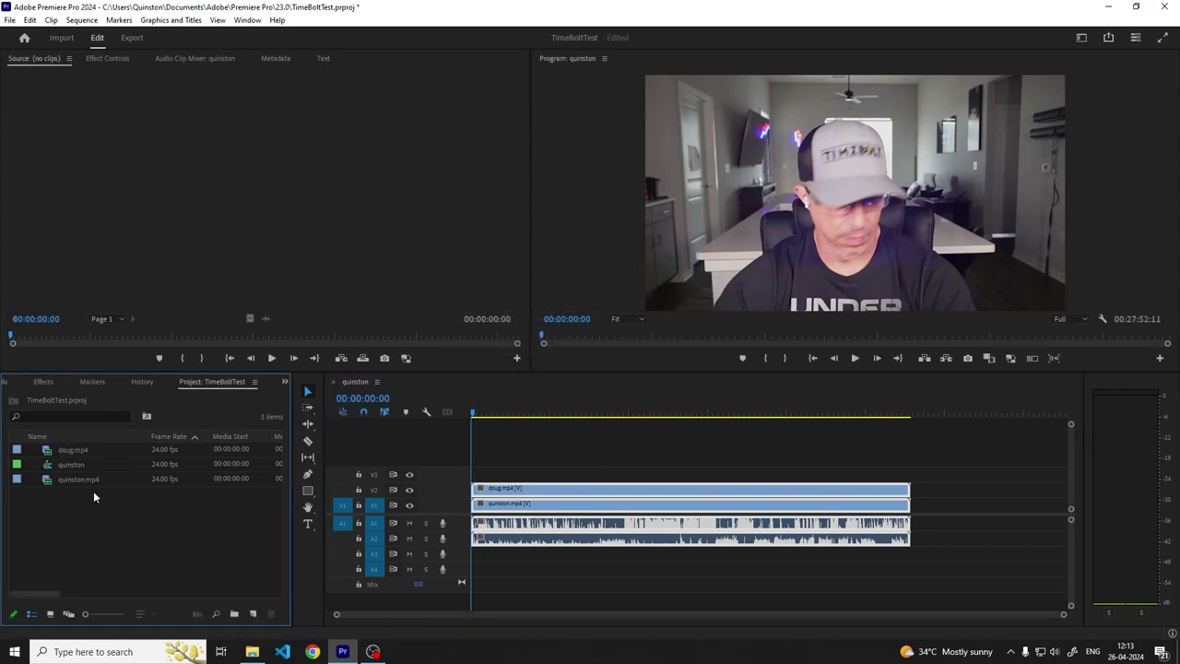
{"action": "left_click", "coordinate": [79, 467]}
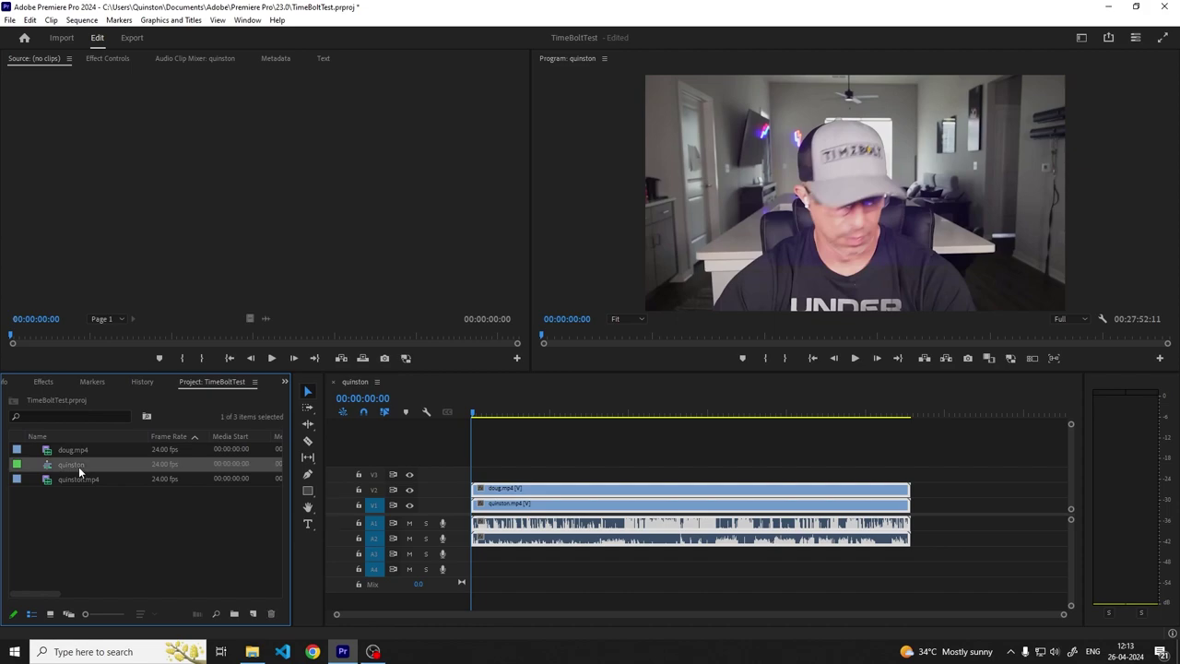
{"action": "left_click", "coordinate": [90, 515]}
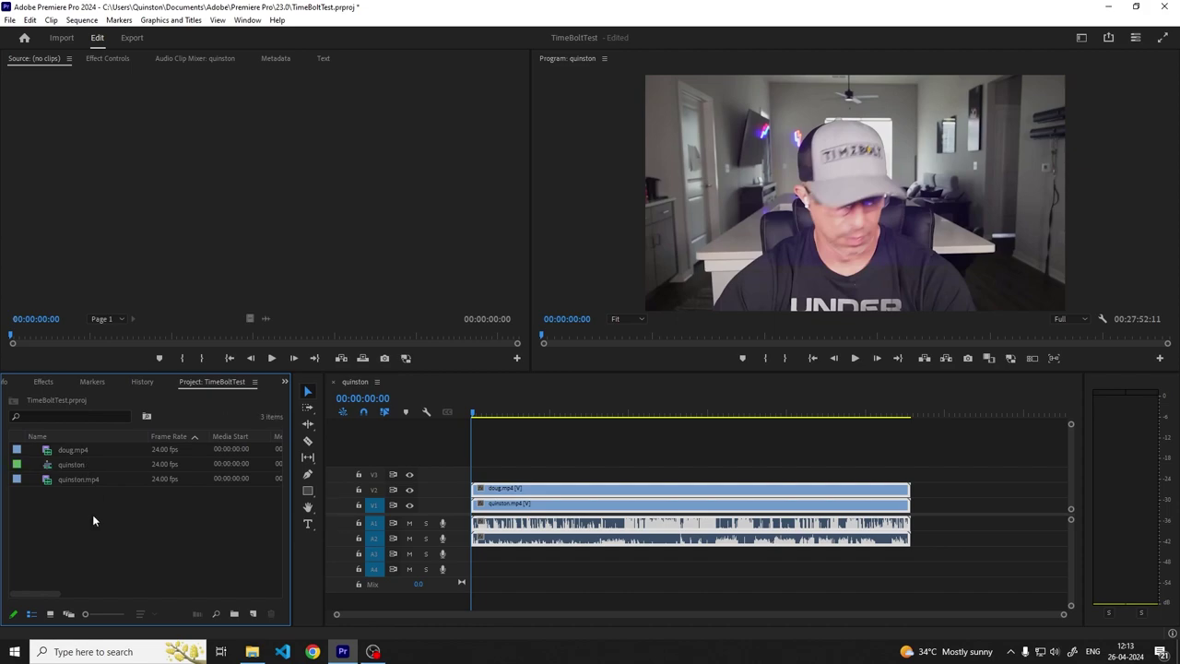
{"action": "left_click", "coordinate": [536, 452]}
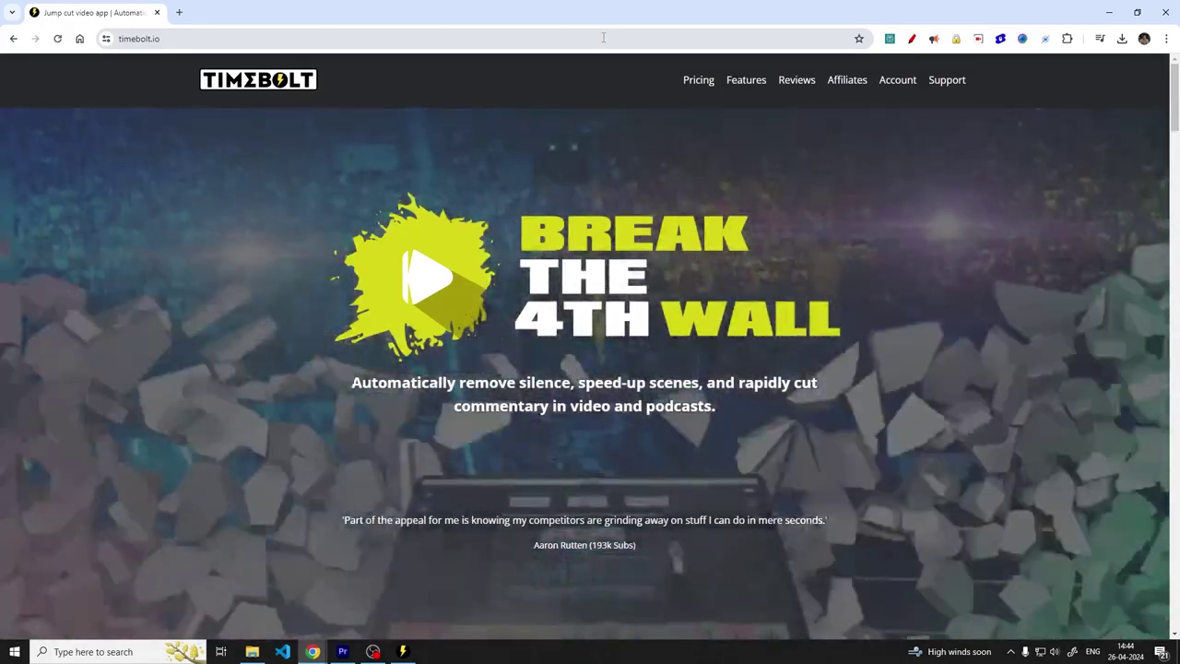
{"action": "scroll", "coordinate": [629, 256], "scroll_direction": "down", "scroll_amount": 7}
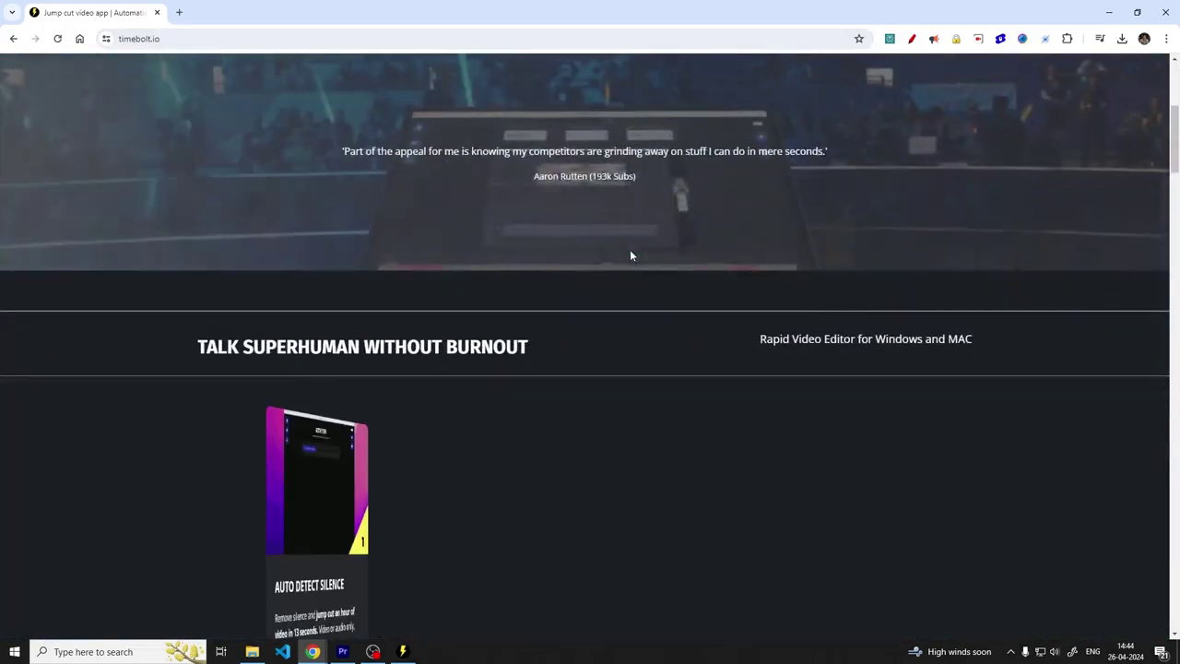
{"action": "scroll", "coordinate": [630, 249], "scroll_direction": "down", "scroll_amount": 3}
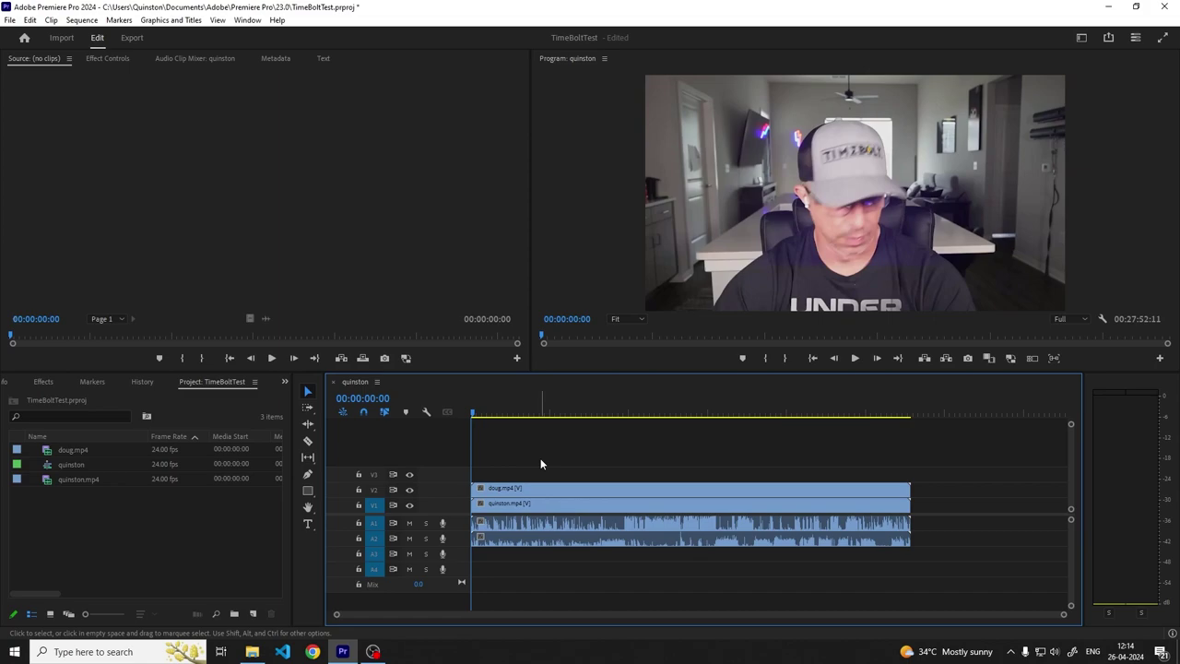
Export the quinston sequence as a Waveform Audio file named all_audio.wav.
{"action": "left_click", "coordinate": [131, 37]}
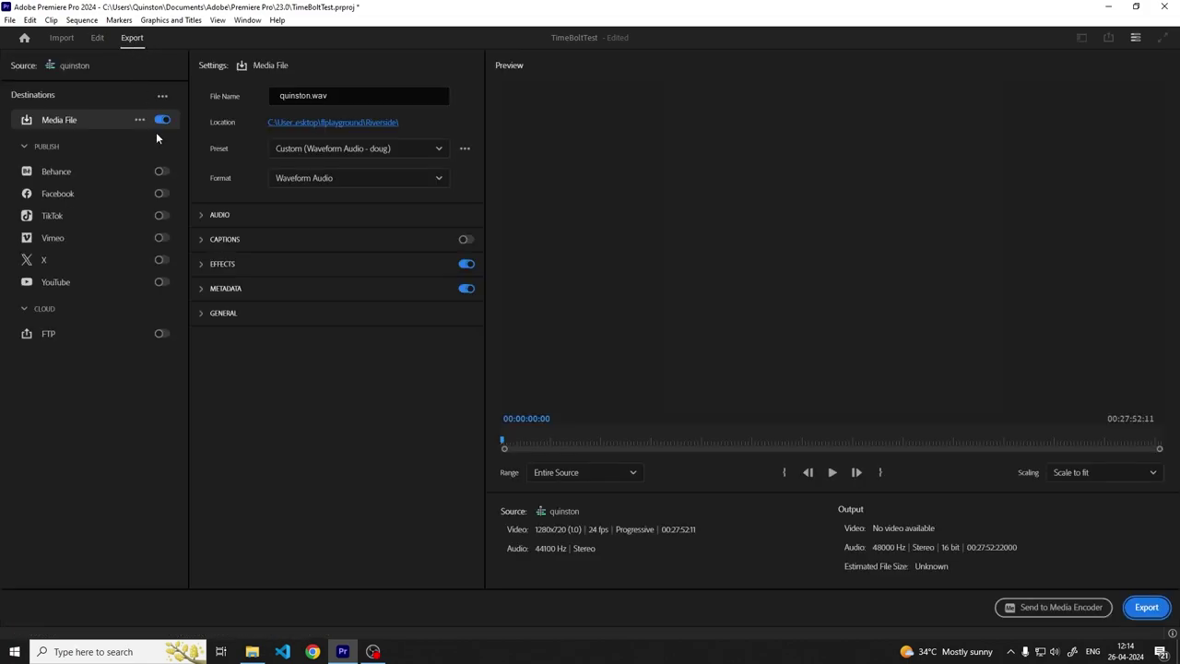
{"action": "left_click", "coordinate": [344, 178]}
{"action": "scroll", "coordinate": [360, 314], "scroll_direction": "down", "scroll_amount": 5}
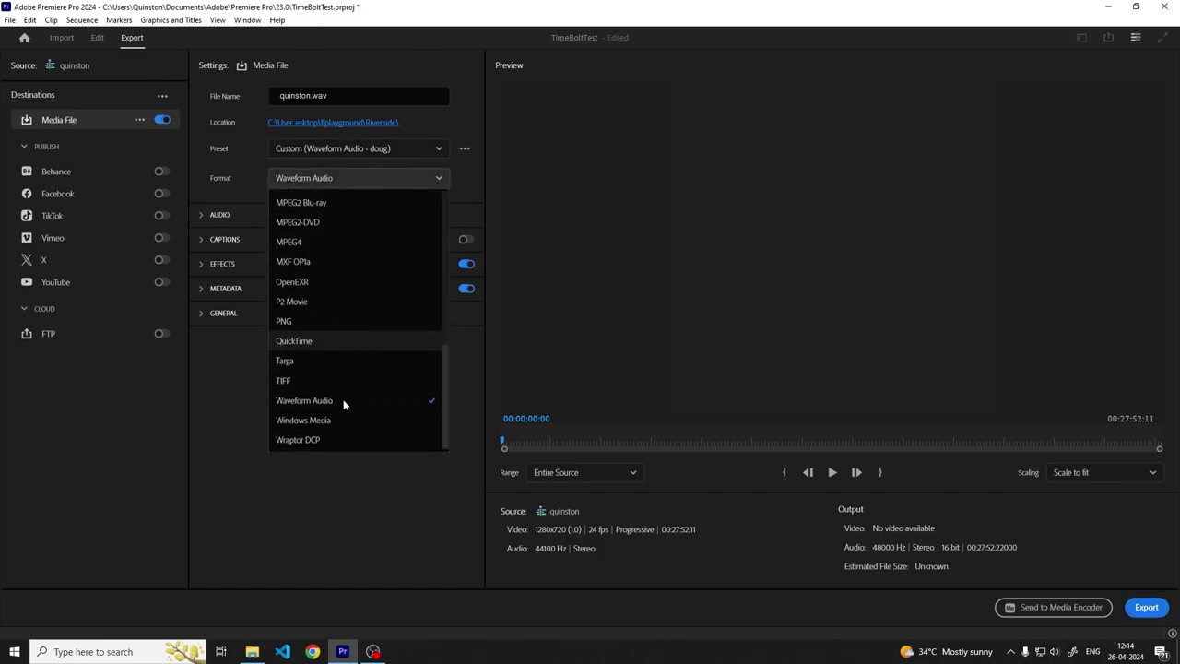
{"action": "left_click", "coordinate": [307, 402]}
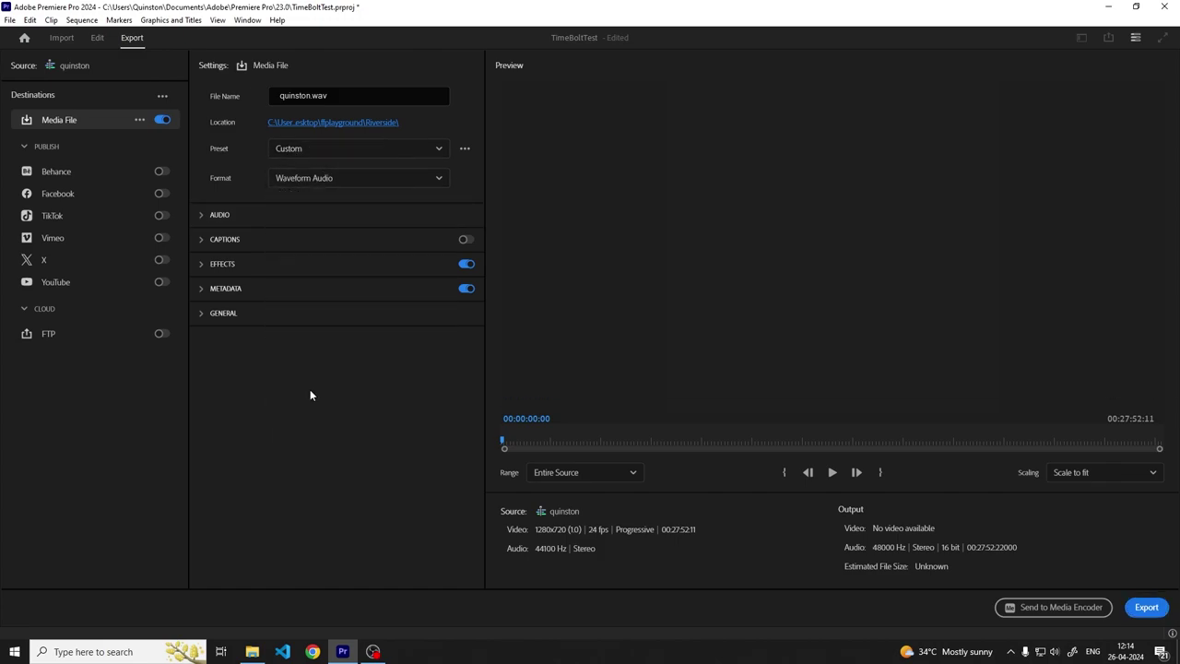
{"action": "left_click", "coordinate": [358, 122]}
{"action": "type", "text": "all_audio"}
{"action": "key", "text": "Return"}
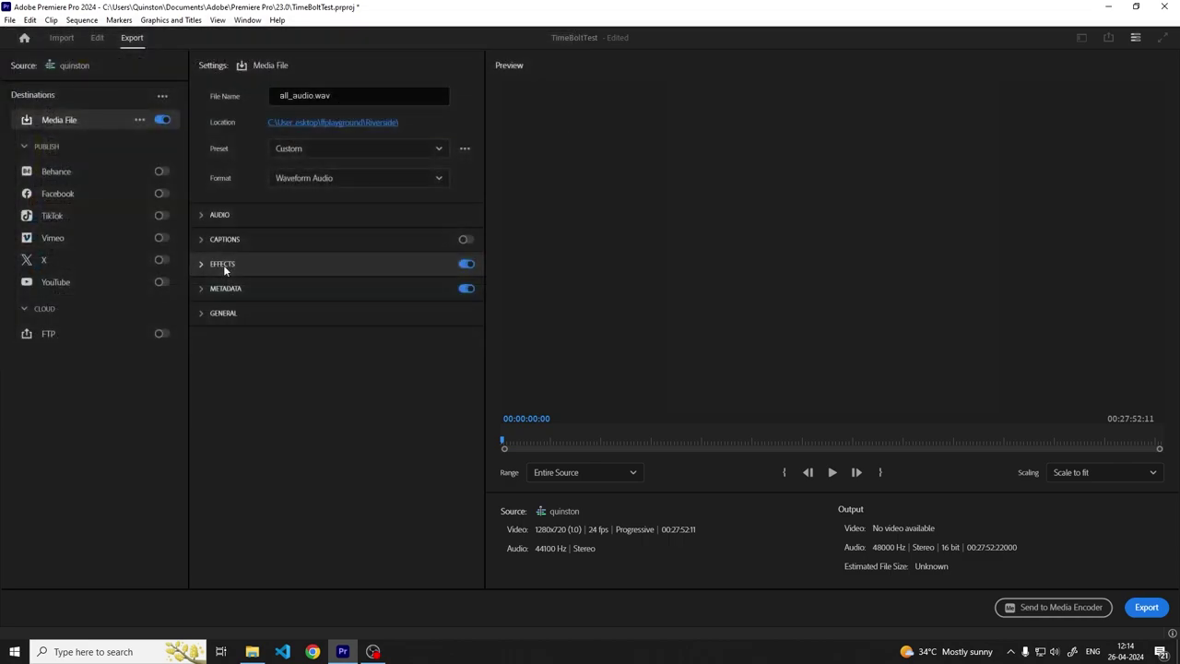
{"action": "left_click", "coordinate": [1146, 606]}
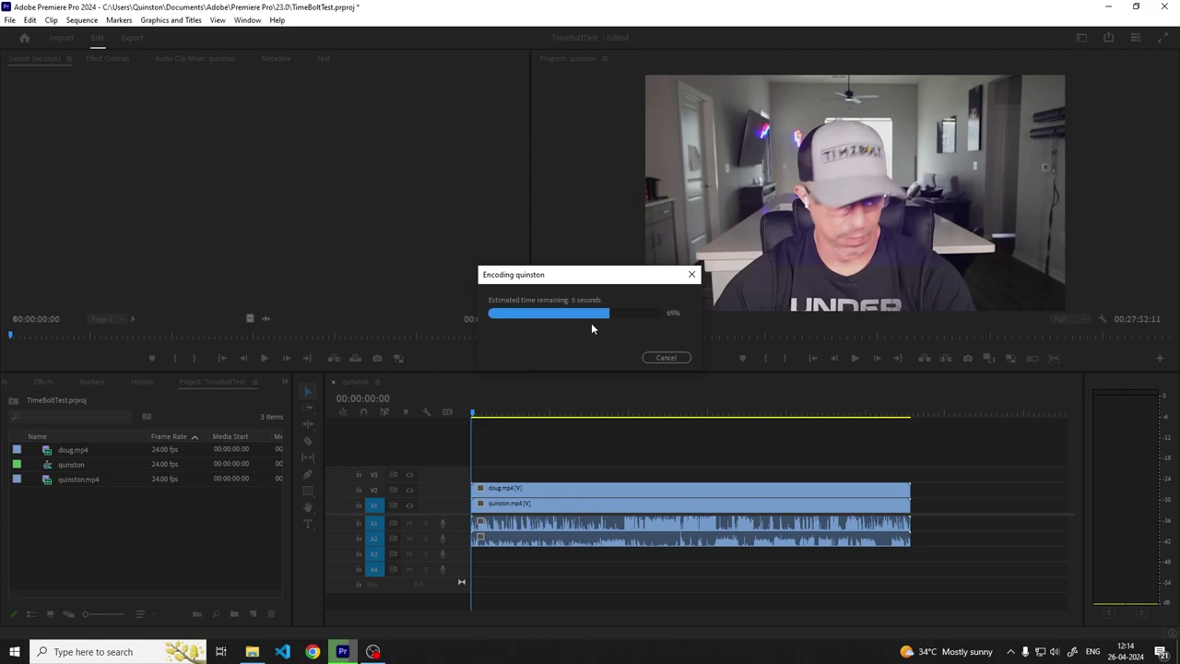
Launch TimeBolt from the Start menu search.
{"action": "key", "text": "super"}
{"action": "type", "text": "time"}
{"action": "key", "text": "Return"}
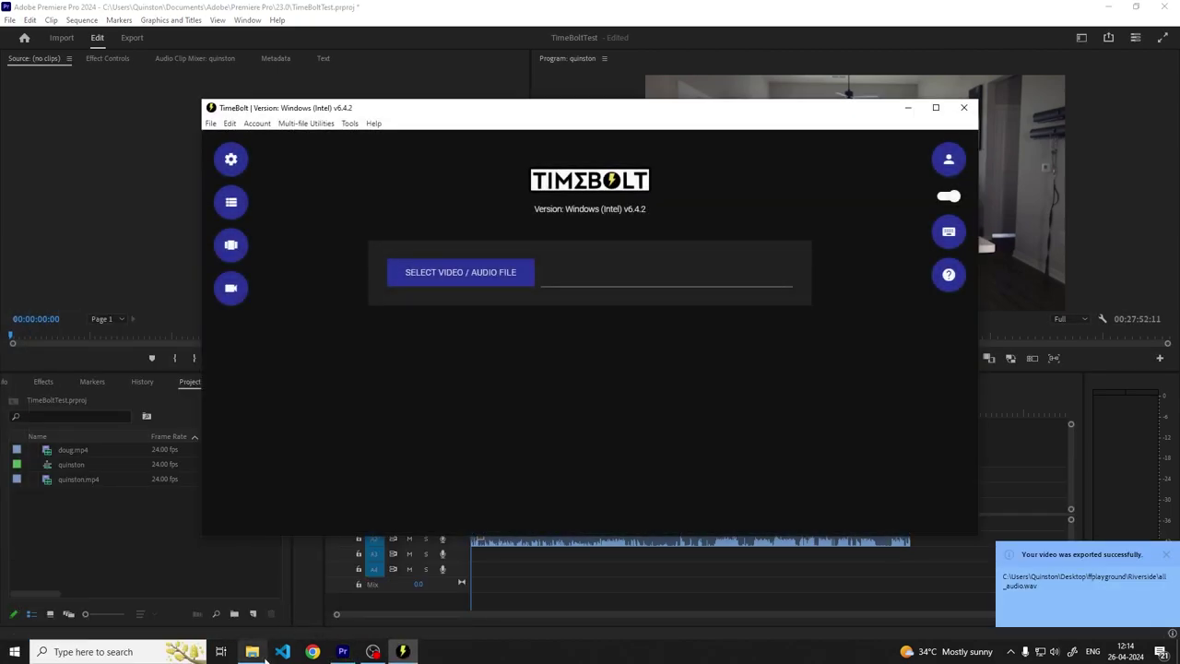
Load all_audio.wav from the Riverside folder into TimeBolt for silence analysis.
{"action": "left_click", "coordinate": [262, 651]}
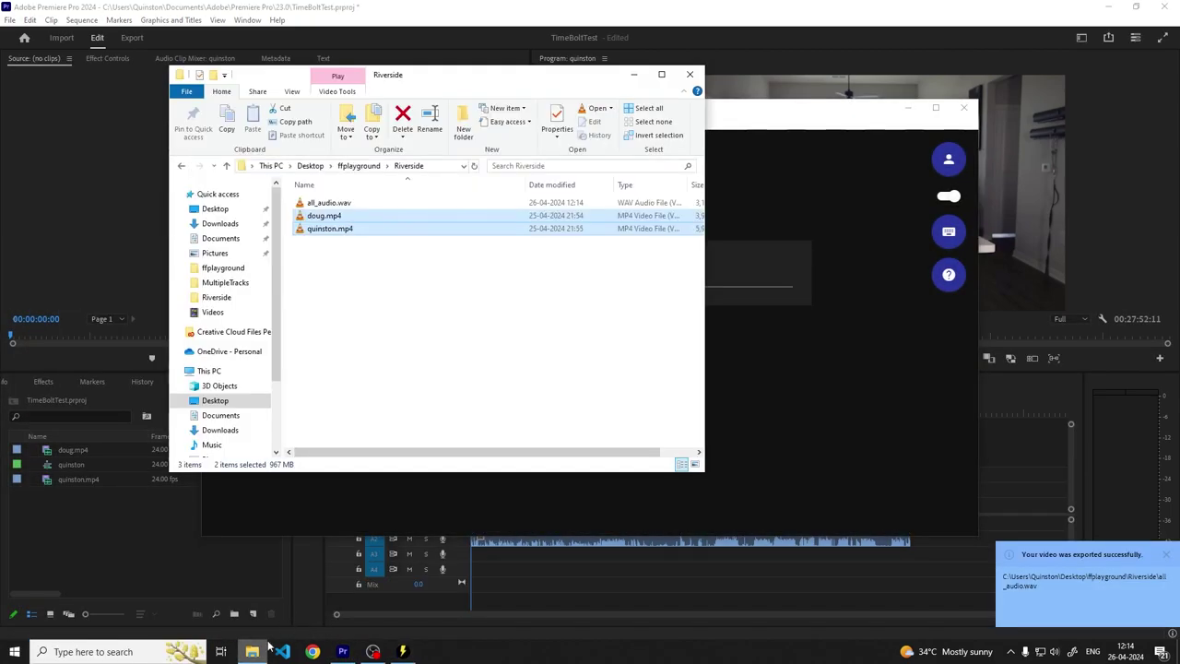
{"action": "left_click_drag", "start_coordinate": [325, 203], "coordinate": [877, 406]}
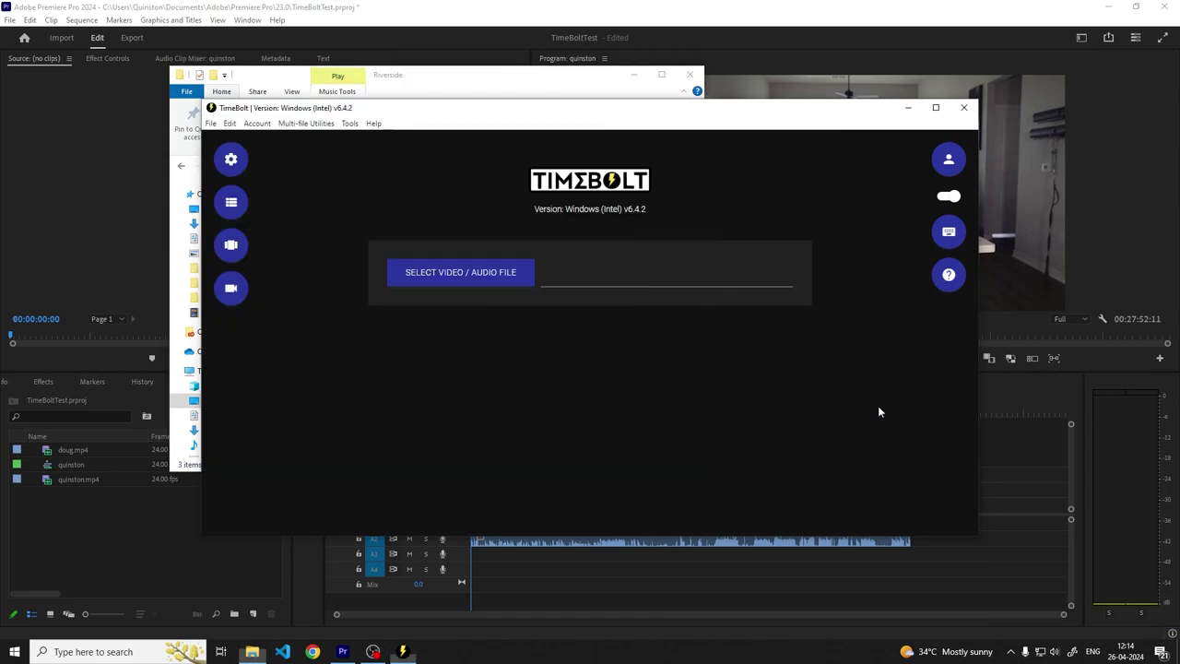
{"action": "left_click", "coordinate": [689, 74]}
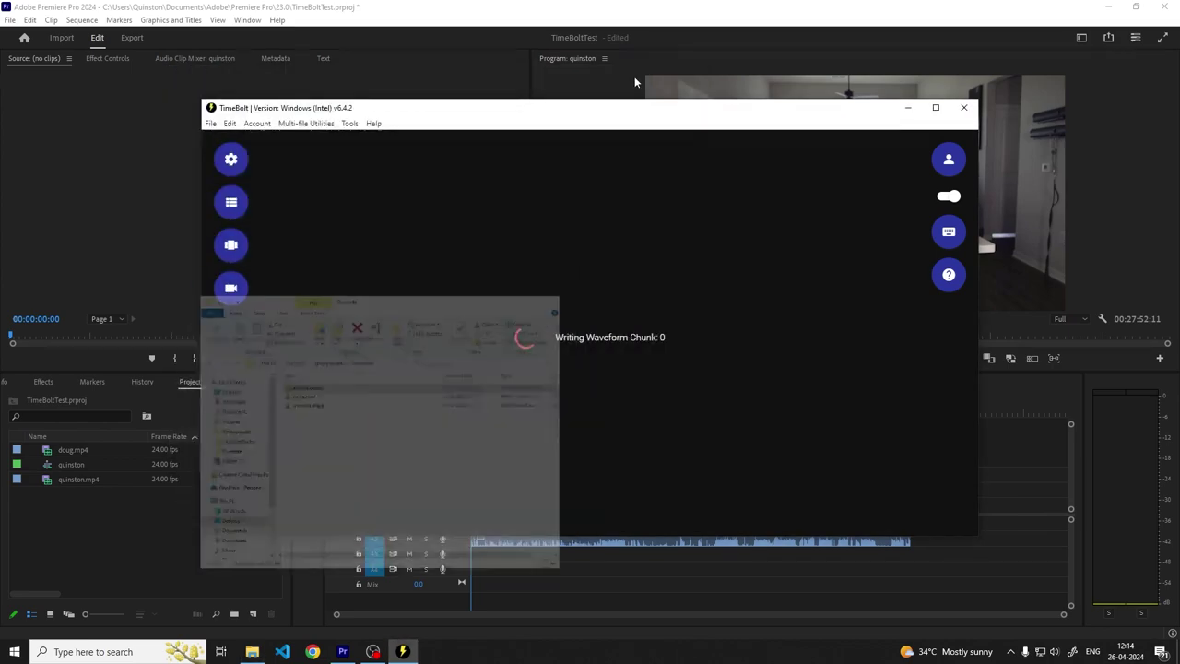
{"action": "scroll", "coordinate": [653, 303], "scroll_direction": "down", "scroll_amount": 2}
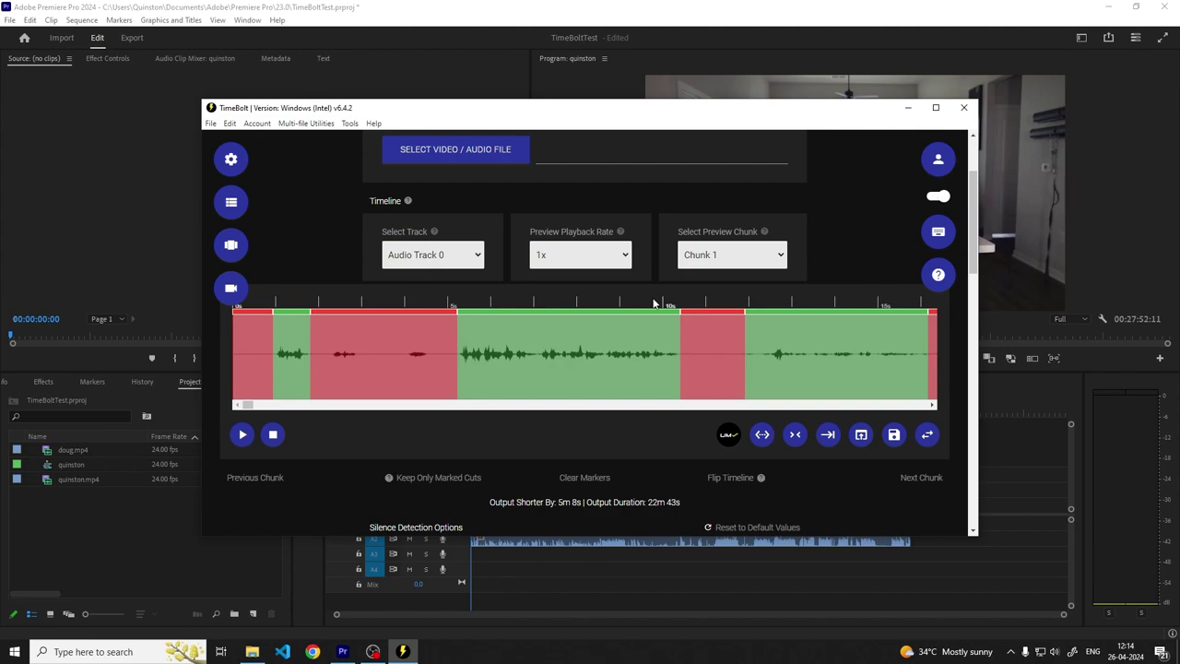
Export TimeBolt's silence cuts as JSON and reveal all_audio.wav.json in the Riverside folder.
{"action": "left_click", "coordinate": [496, 351]}
{"action": "scroll", "coordinate": [542, 317], "scroll_direction": "down", "scroll_amount": 10}
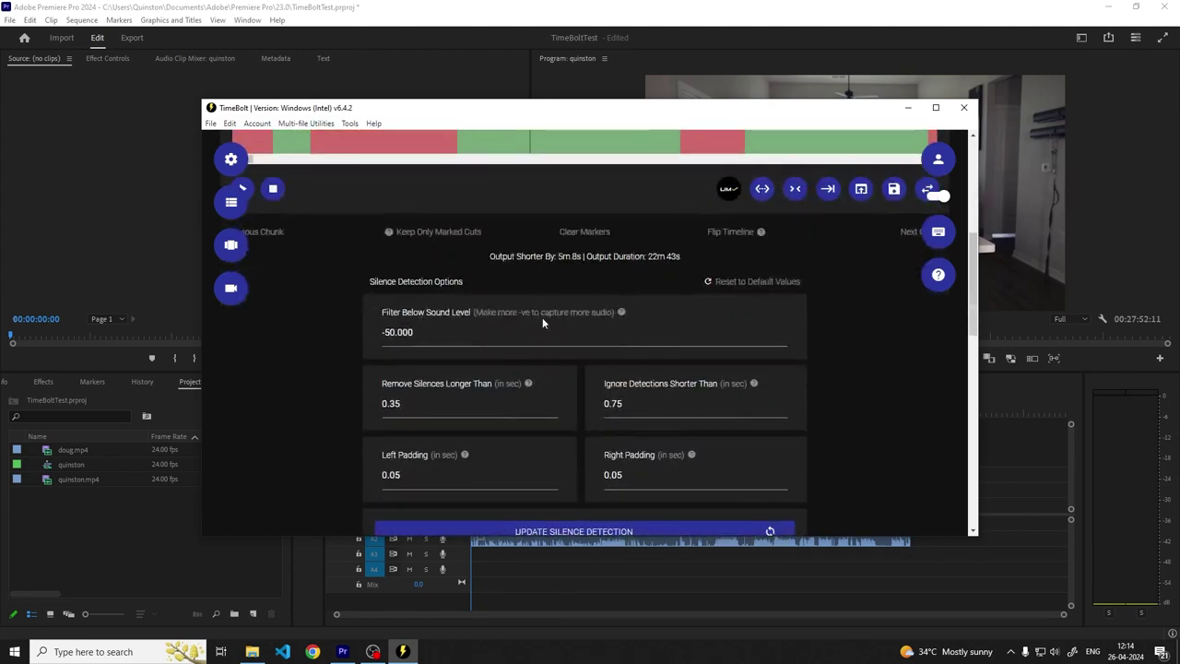
{"action": "scroll", "coordinate": [543, 318], "scroll_direction": "down", "scroll_amount": 5}
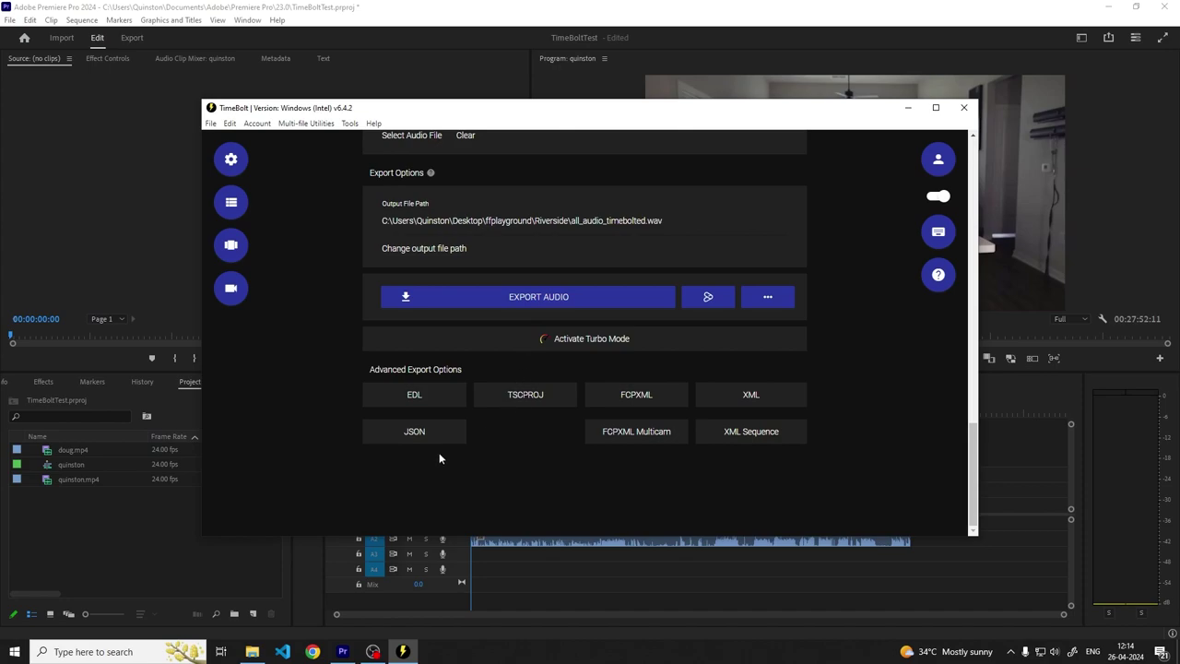
{"action": "left_click", "coordinate": [421, 429]}
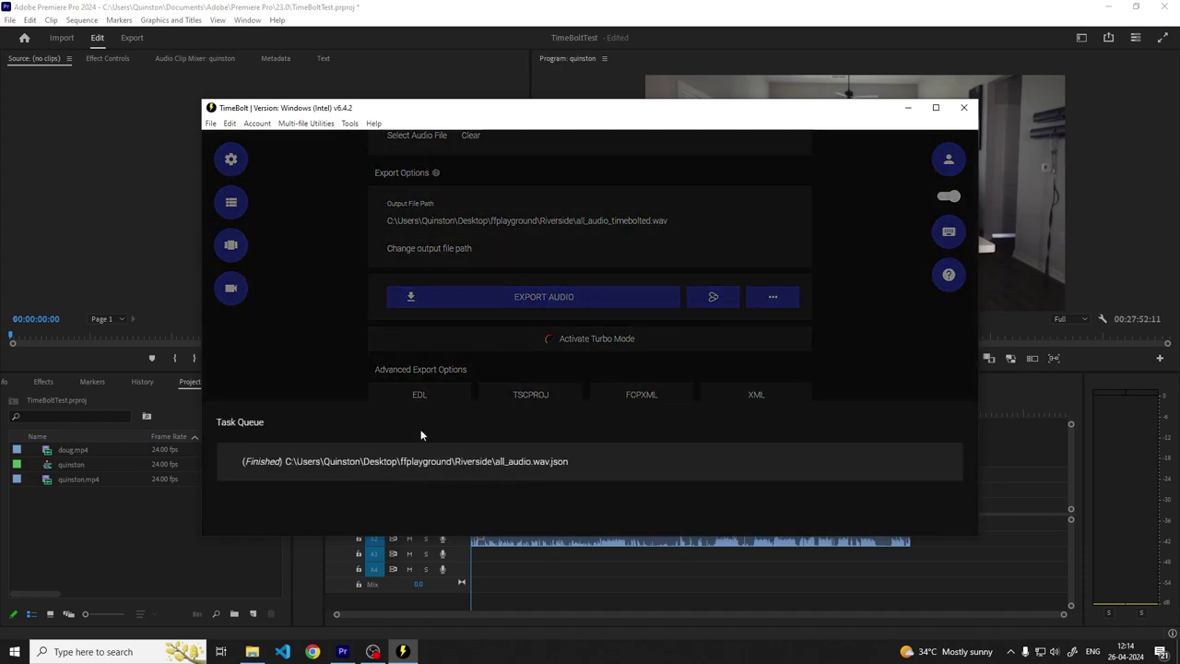
{"action": "left_click", "coordinate": [483, 465]}
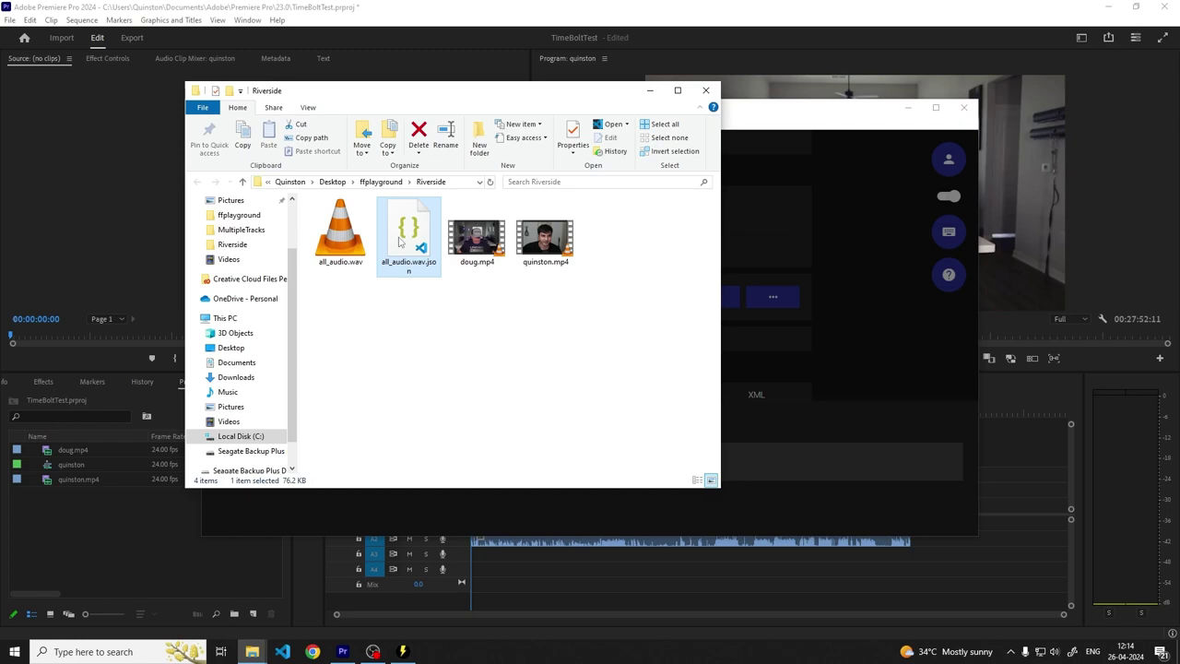
Dock the TimeBolt Extension beside the Source monitor, select all sequence clips, and choose Apply JSON File.
{"action": "left_click", "coordinate": [157, 560]}
{"action": "left_click", "coordinate": [552, 451]}
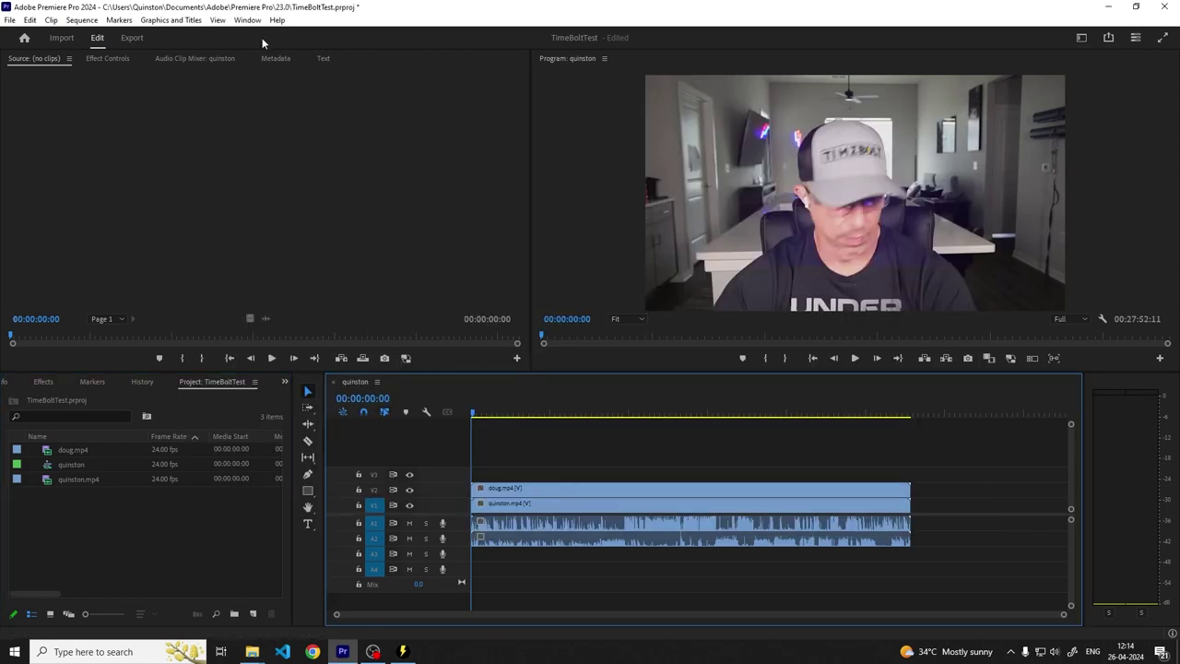
{"action": "left_click", "coordinate": [247, 19]}
{"action": "mouse_move", "coordinate": [304, 68]}
{"action": "left_click", "coordinate": [449, 69]}
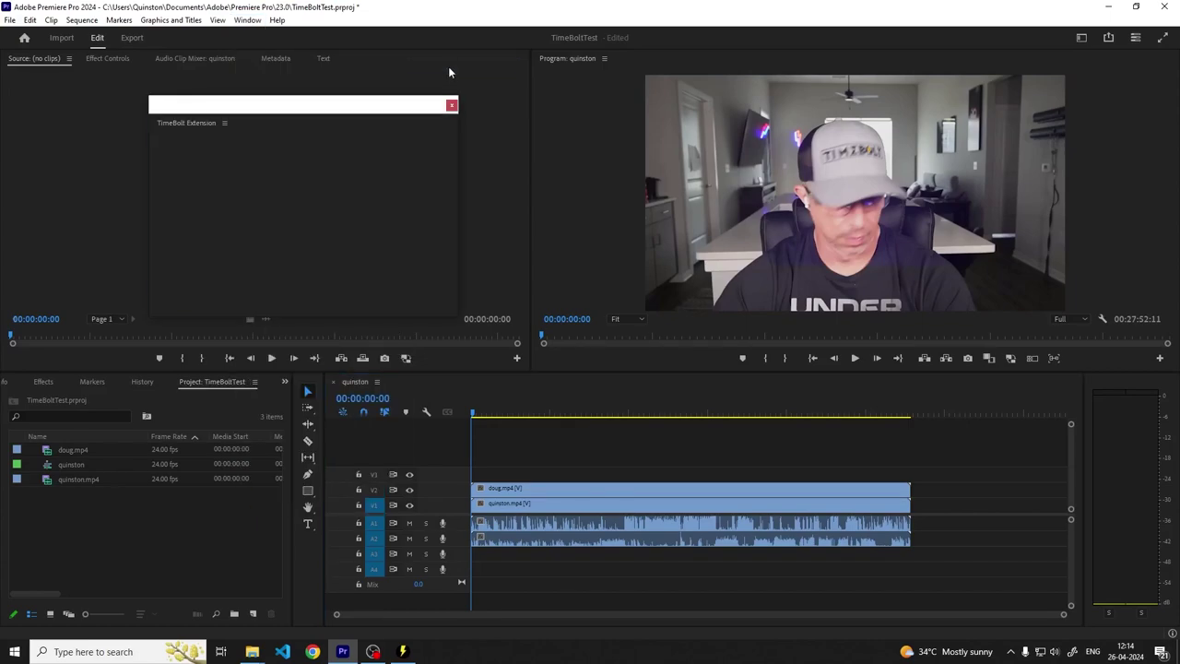
{"action": "left_click_drag", "start_coordinate": [401, 112], "coordinate": [351, 105]}
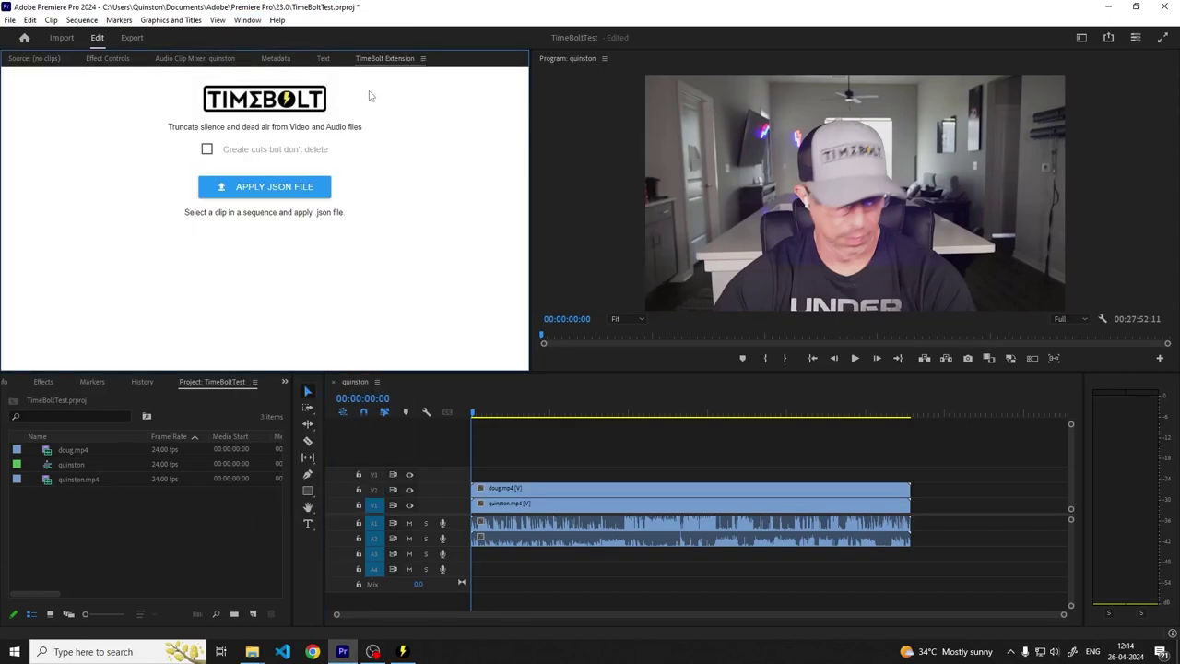
{"action": "left_click_drag", "start_coordinate": [553, 466], "coordinate": [614, 559]}
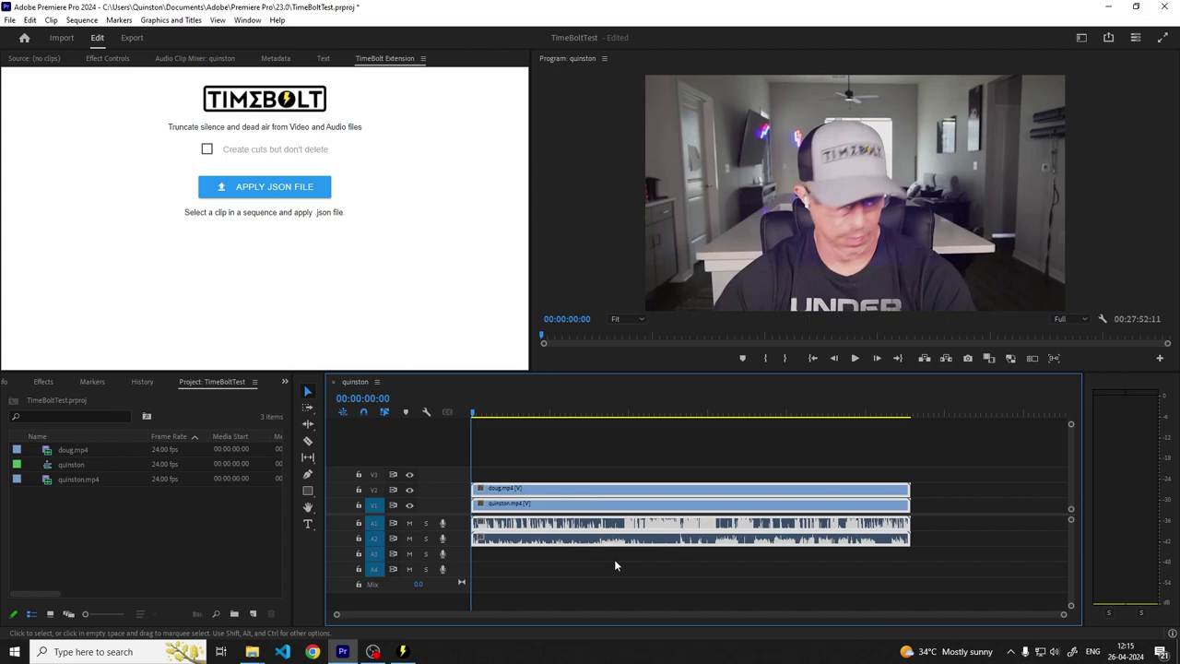
{"action": "left_click", "coordinate": [281, 198]}
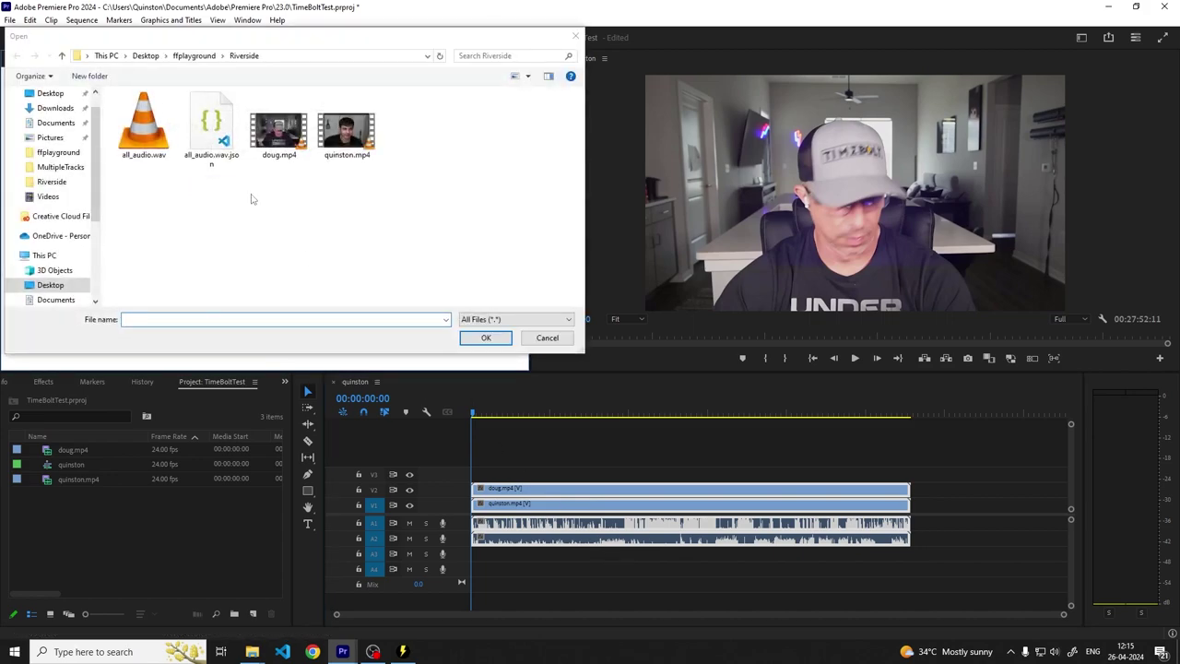
Apply all_audio.wav.json to the clips, then rebalance the timeline and monitor panel sizes.
{"action": "left_click", "coordinate": [211, 133]}
{"action": "left_click", "coordinate": [479, 344]}
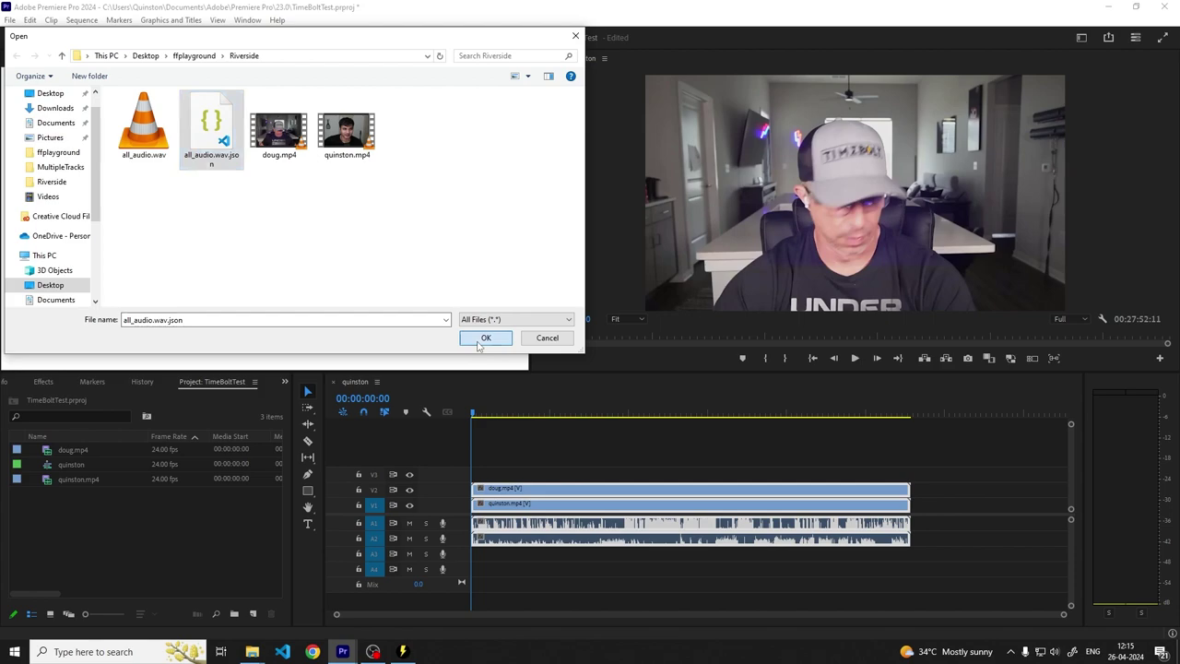
{"action": "left_click", "coordinate": [479, 344]}
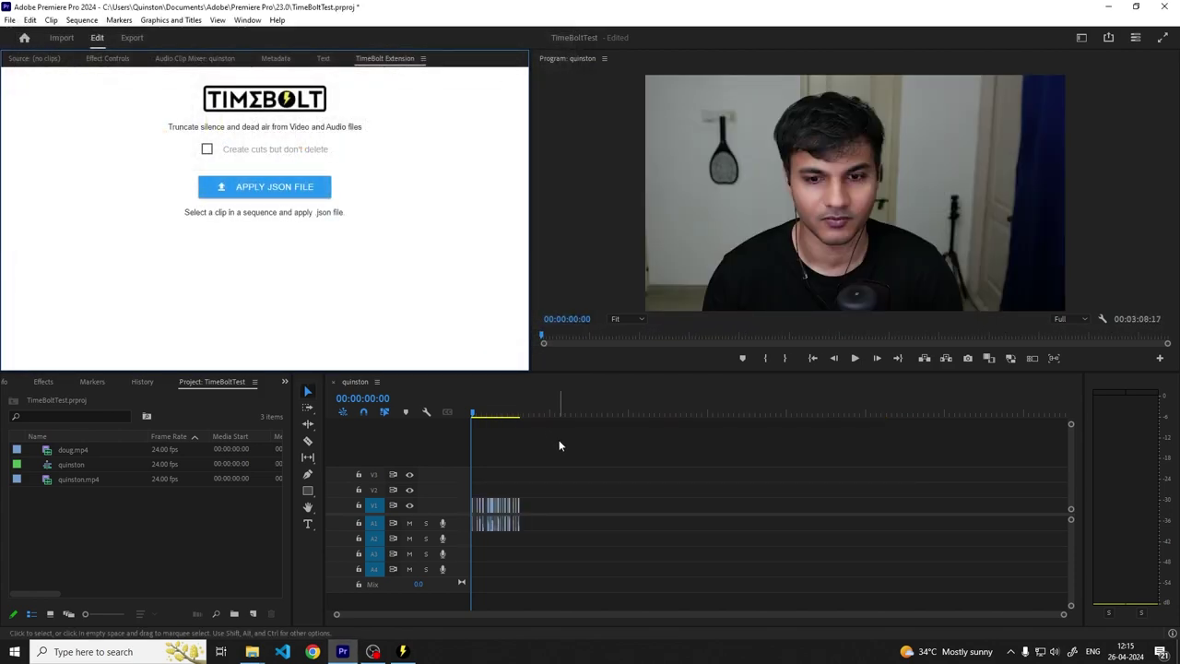
{"action": "left_click_drag", "start_coordinate": [553, 374], "coordinate": [475, 274]}
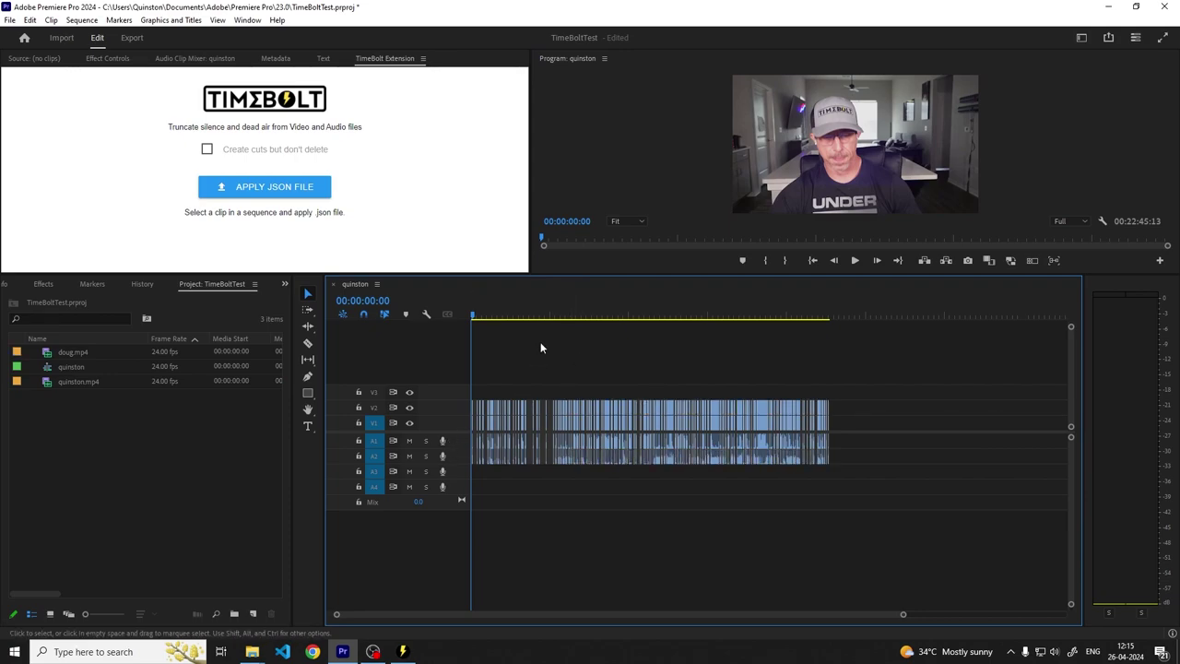
{"action": "left_click_drag", "start_coordinate": [553, 275], "coordinate": [542, 357]}
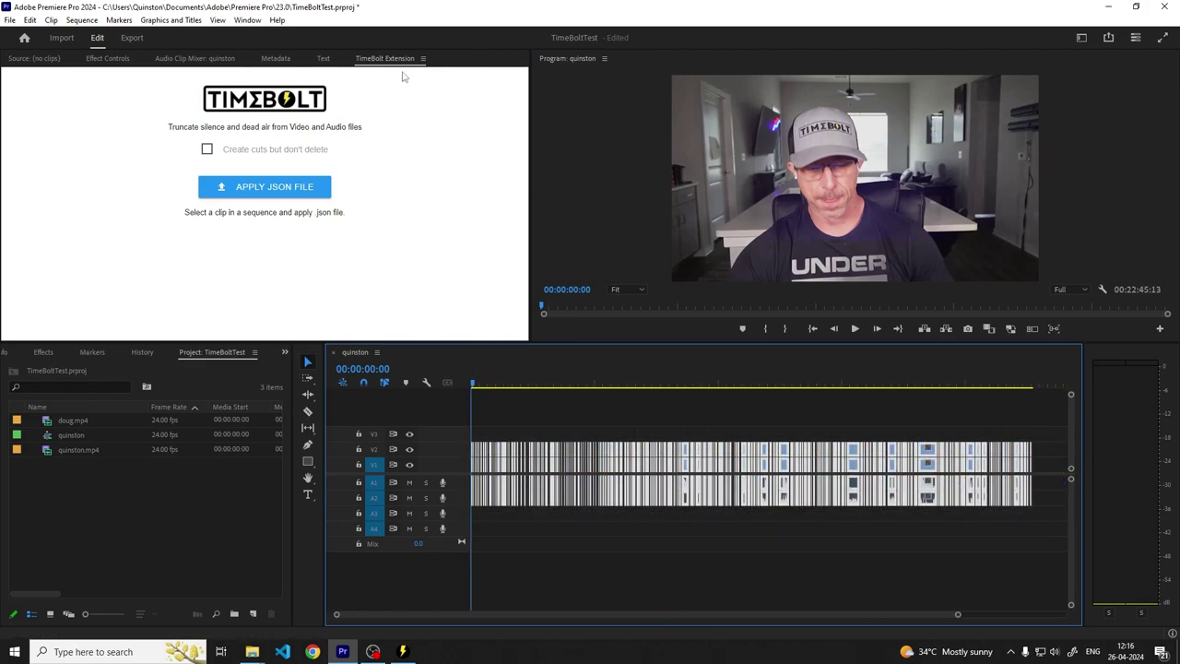
Unlink video from audio and nest the V1 video pieces as 'Mult-cam Sequ'.
{"action": "right_click", "coordinate": [563, 469]}
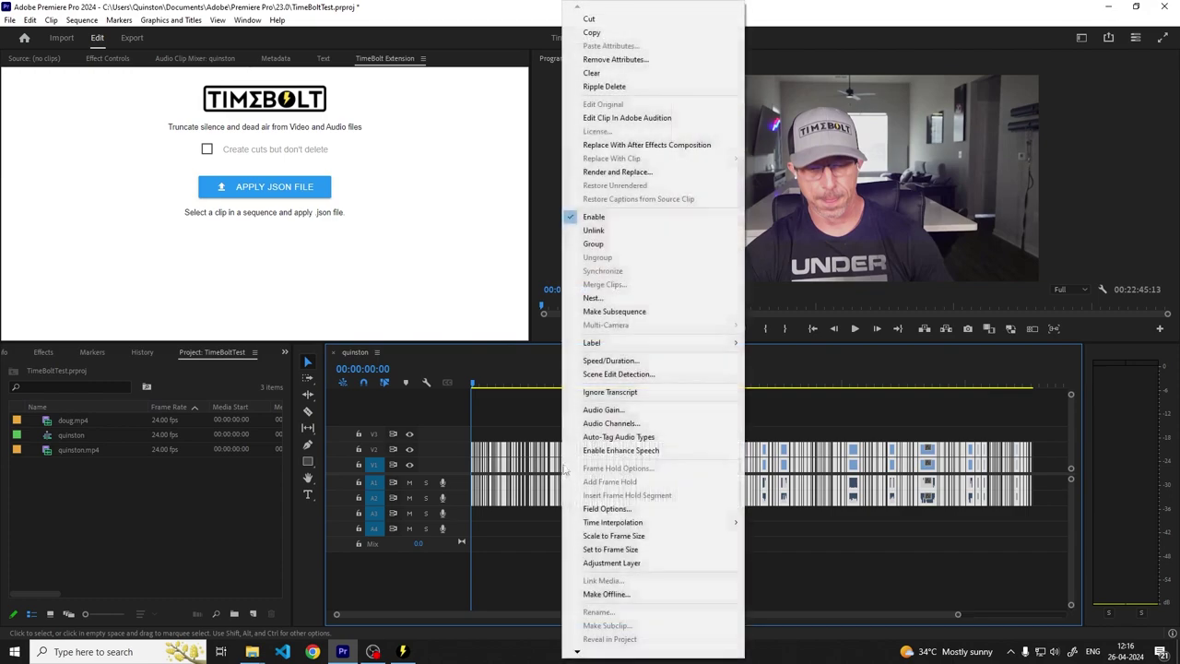
{"action": "left_click", "coordinate": [614, 231]}
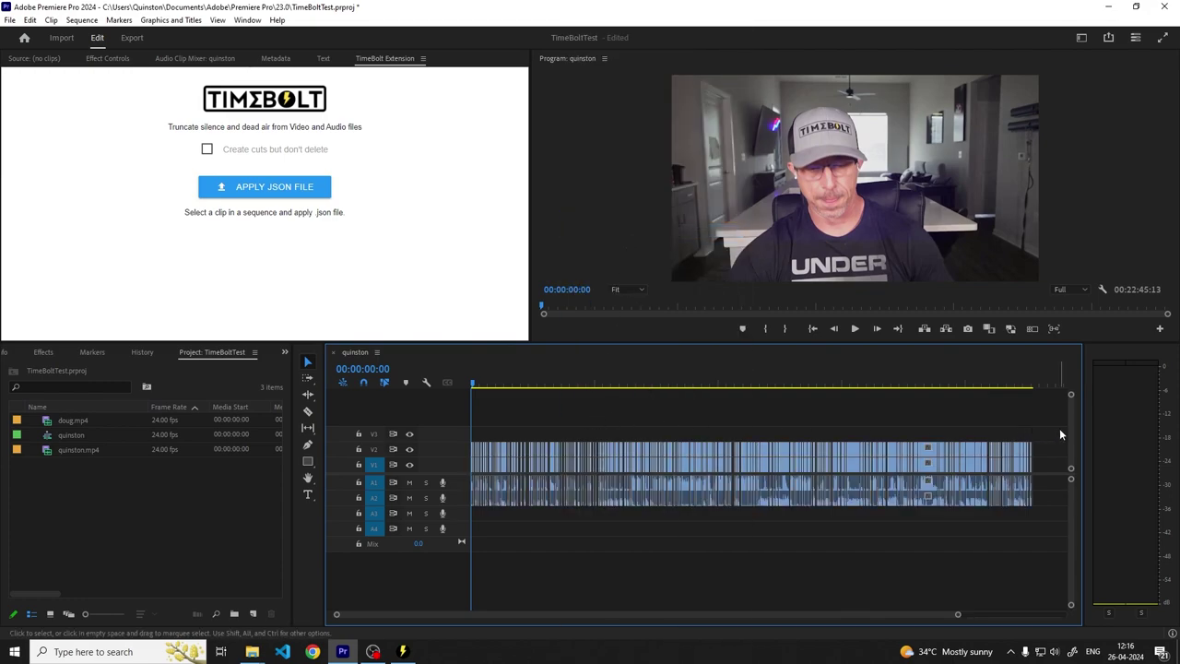
{"action": "left_click_drag", "start_coordinate": [1060, 434], "coordinate": [456, 470]}
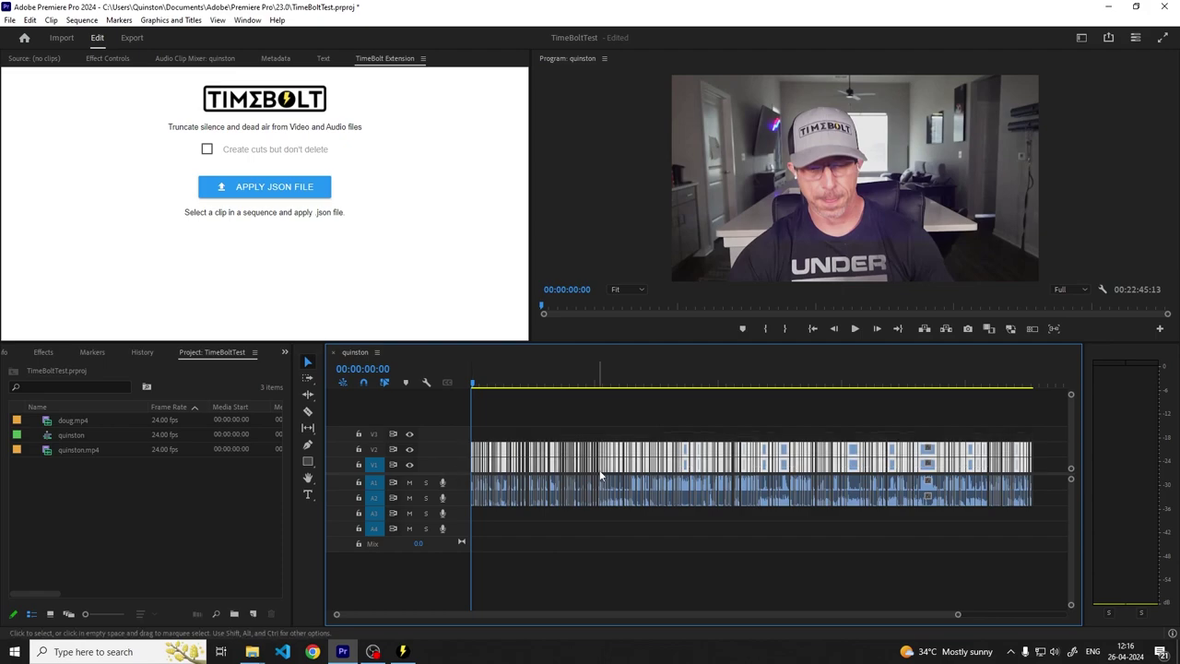
{"action": "right_click", "coordinate": [679, 469]}
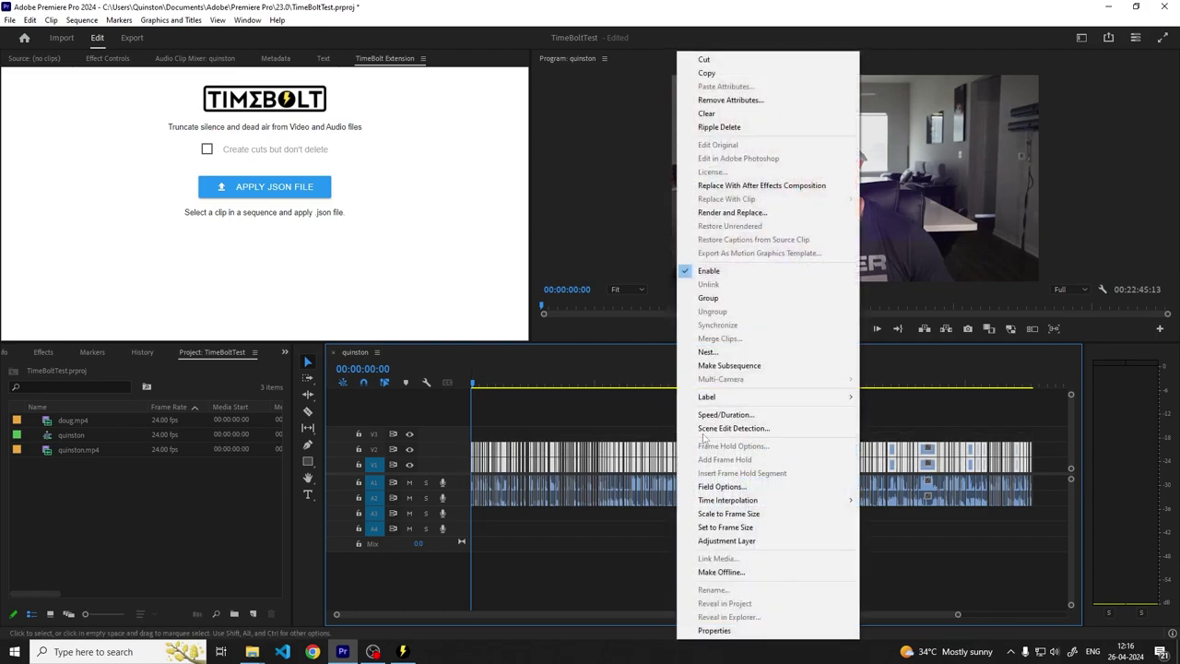
{"action": "left_click", "coordinate": [728, 351]}
{"action": "type", "text": "Mult-cam Sequ"}
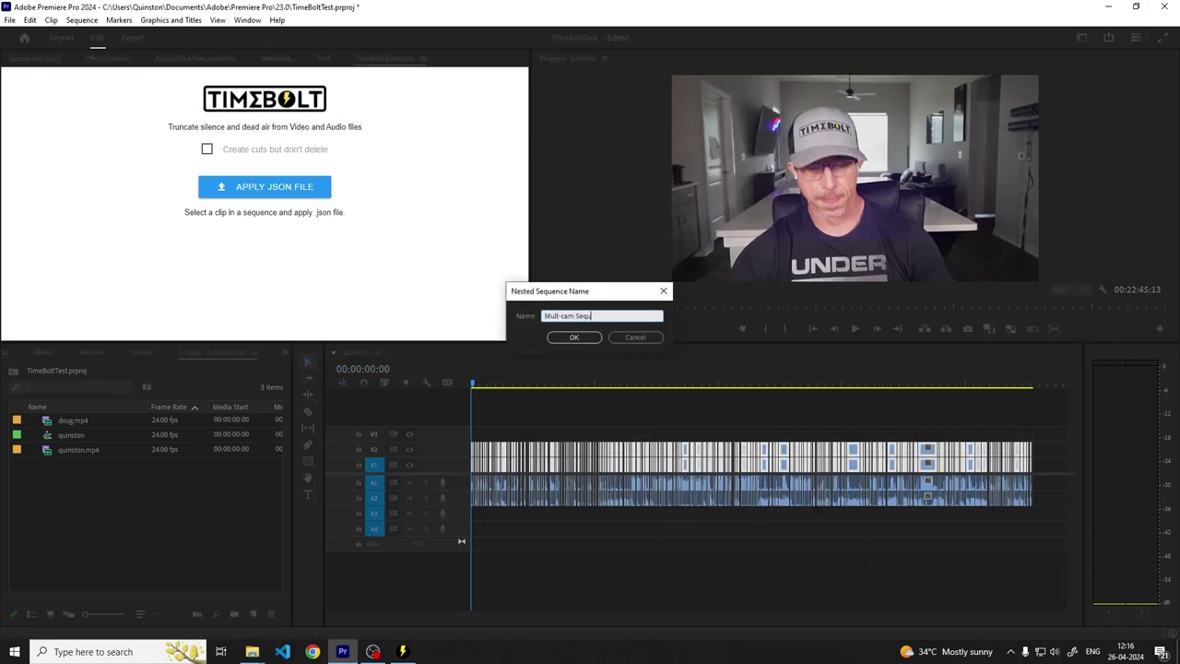
{"action": "key", "text": "Return"}
Enable Multi-Camera on the nested clip, deselect it, and bring up the TimeBolt panel menu.
{"action": "right_click", "coordinate": [661, 468]}
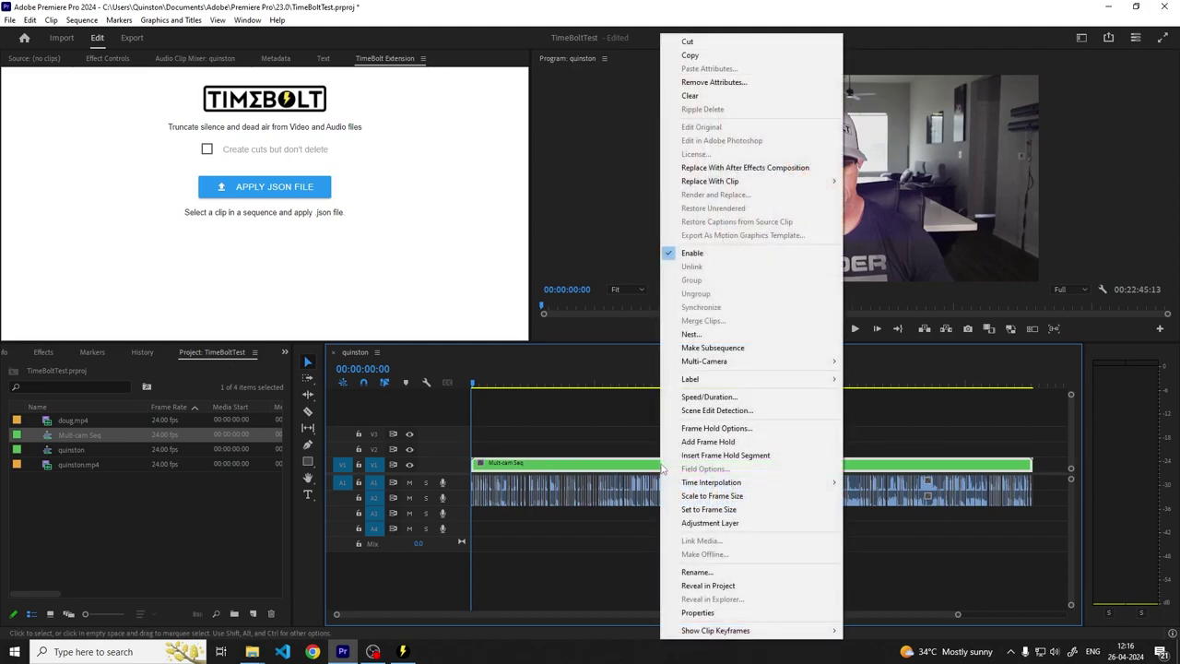
{"action": "mouse_move", "coordinate": [758, 369]}
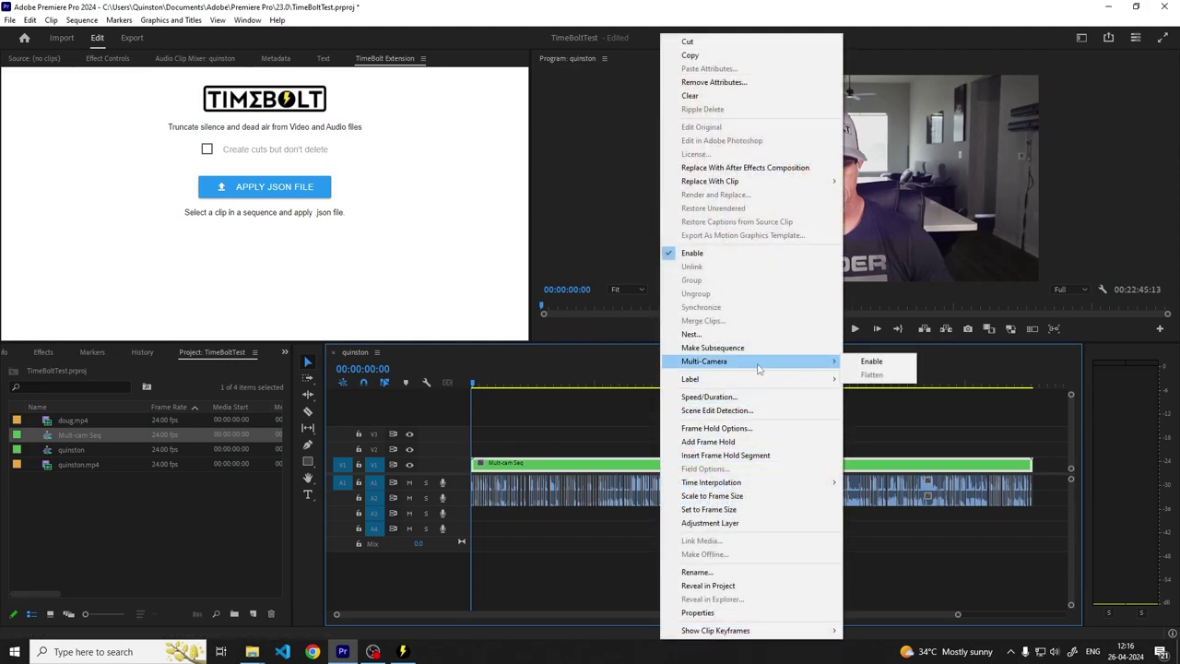
{"action": "left_click", "coordinate": [872, 362]}
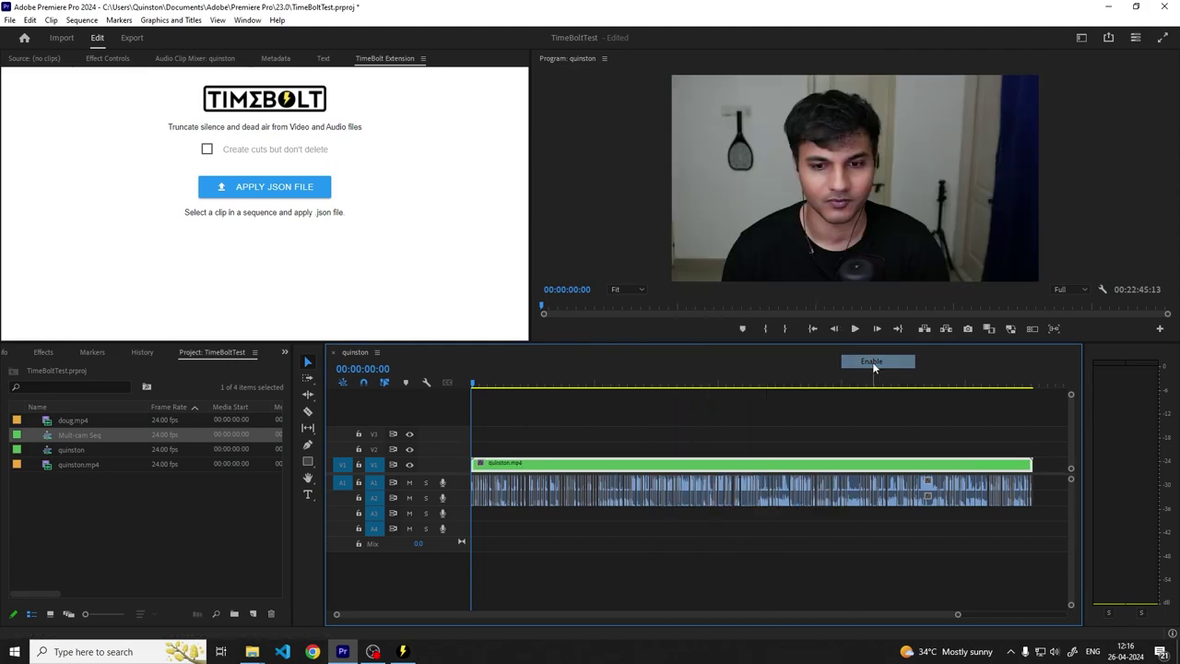
{"action": "left_click", "coordinate": [722, 422]}
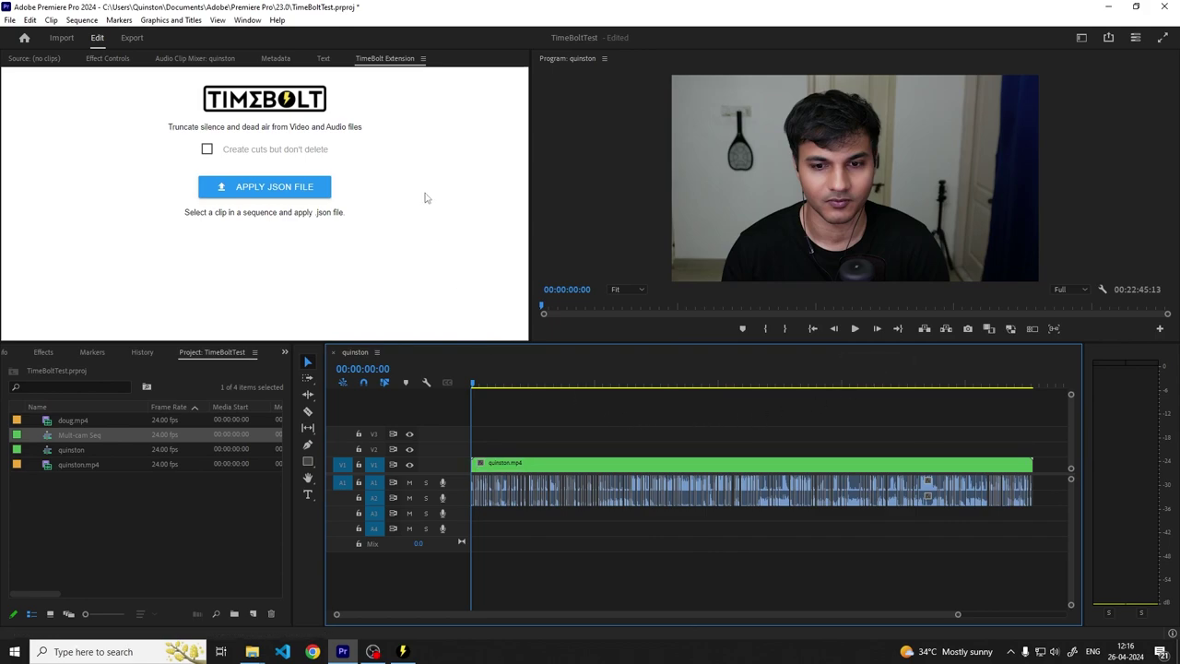
{"action": "left_click", "coordinate": [422, 58]}
Close the TimeBolt panel, restore the Source monitor, and reactivate the timeline.
{"action": "left_click", "coordinate": [425, 62]}
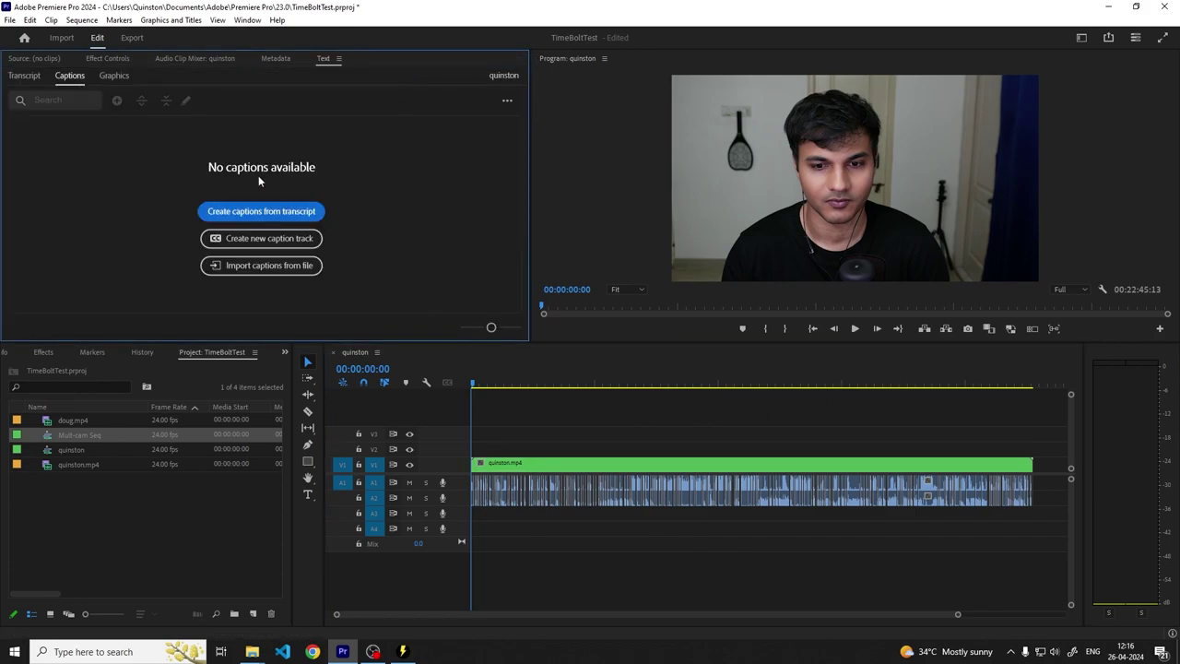
{"action": "left_click", "coordinate": [37, 60]}
{"action": "left_click", "coordinate": [96, 58]}
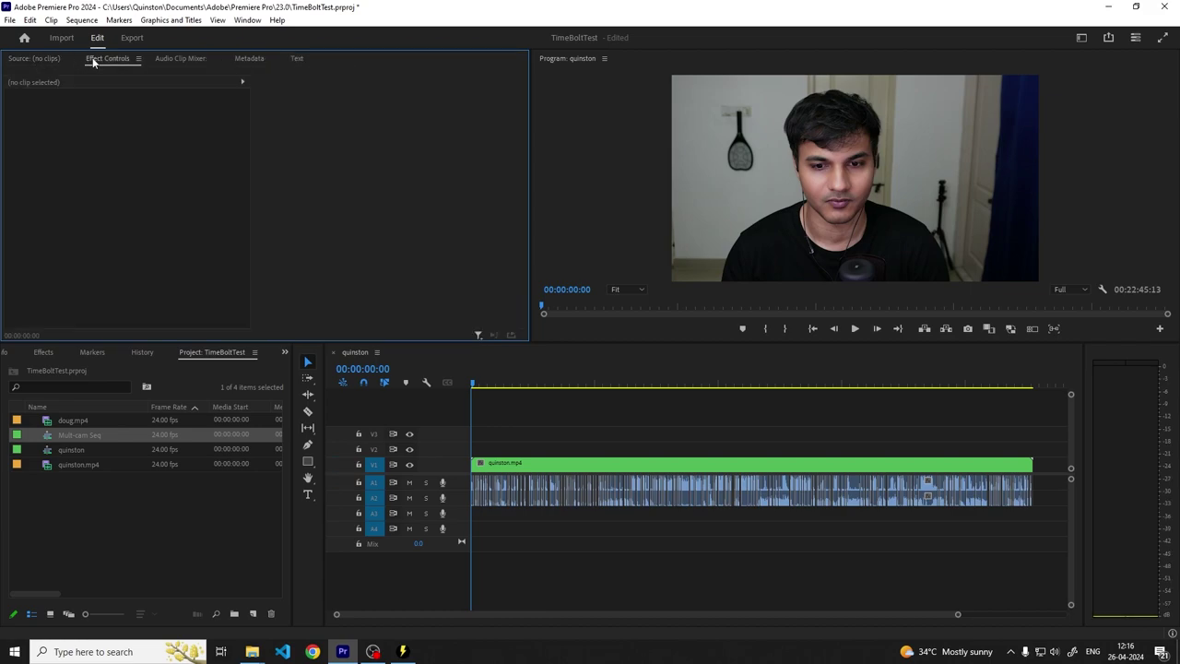
{"action": "left_click", "coordinate": [27, 58]}
{"action": "left_click", "coordinate": [596, 426]}
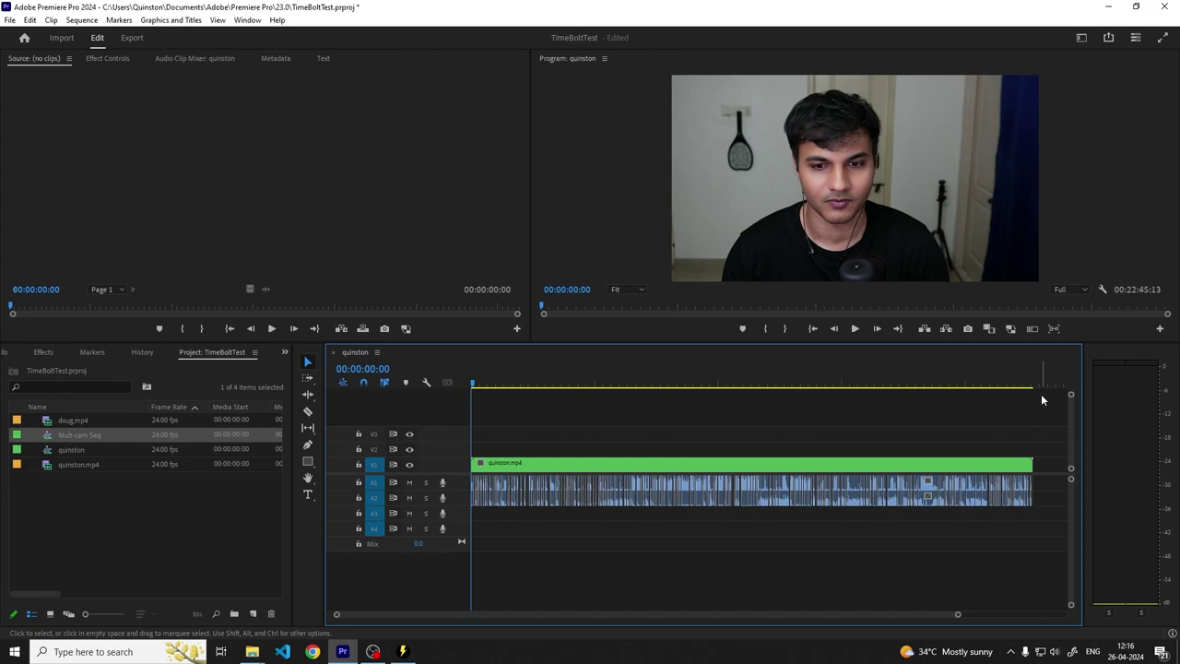
Add Toggle Multi-Camera View to the Program monitor, turn it on, enlarge the monitor and expand A1.
{"action": "left_click", "coordinate": [1160, 329]}
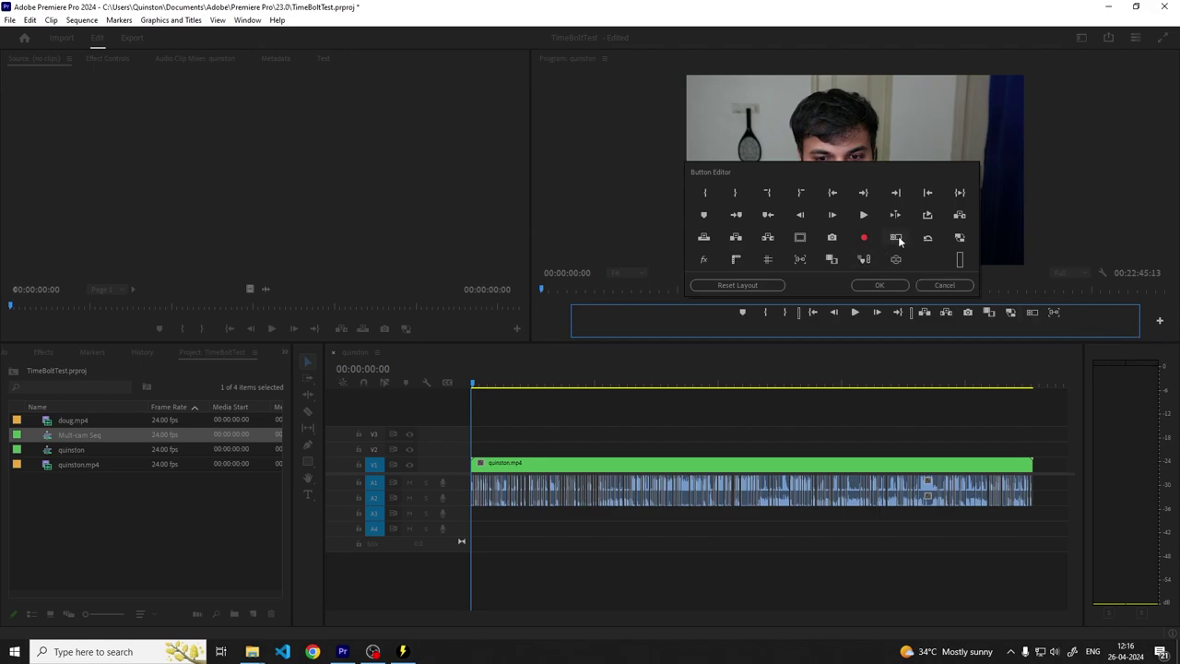
{"action": "left_click_drag", "start_coordinate": [1035, 315], "coordinate": [1043, 321]}
{"action": "left_click", "coordinate": [876, 286]}
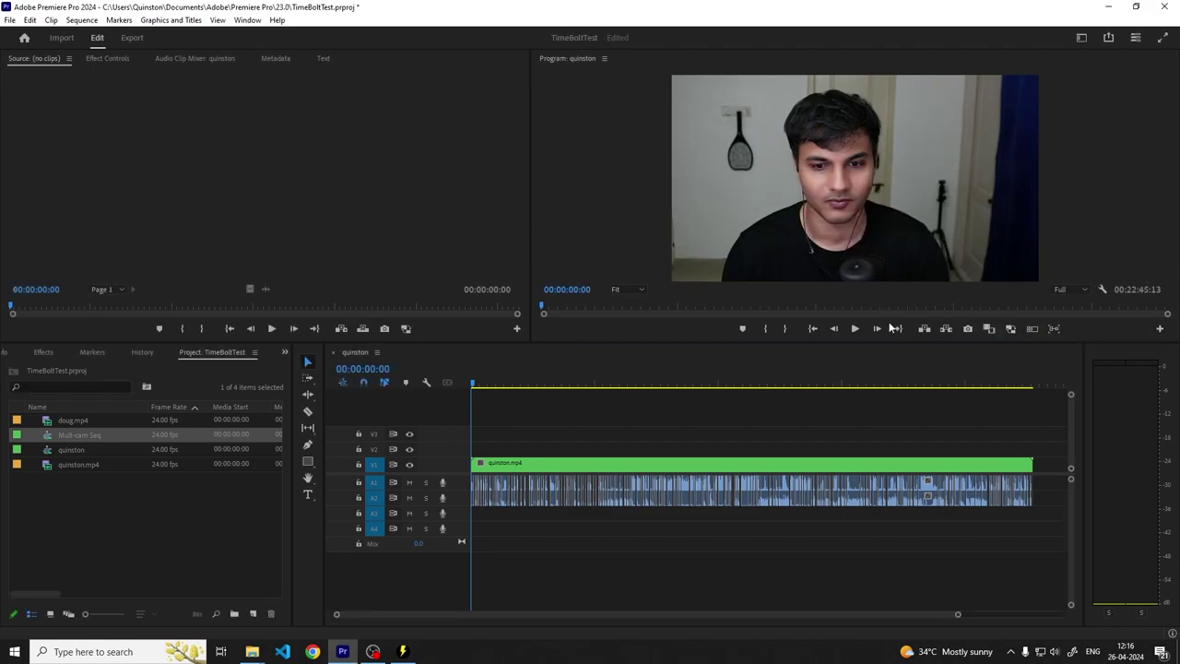
{"action": "left_click", "coordinate": [1034, 330]}
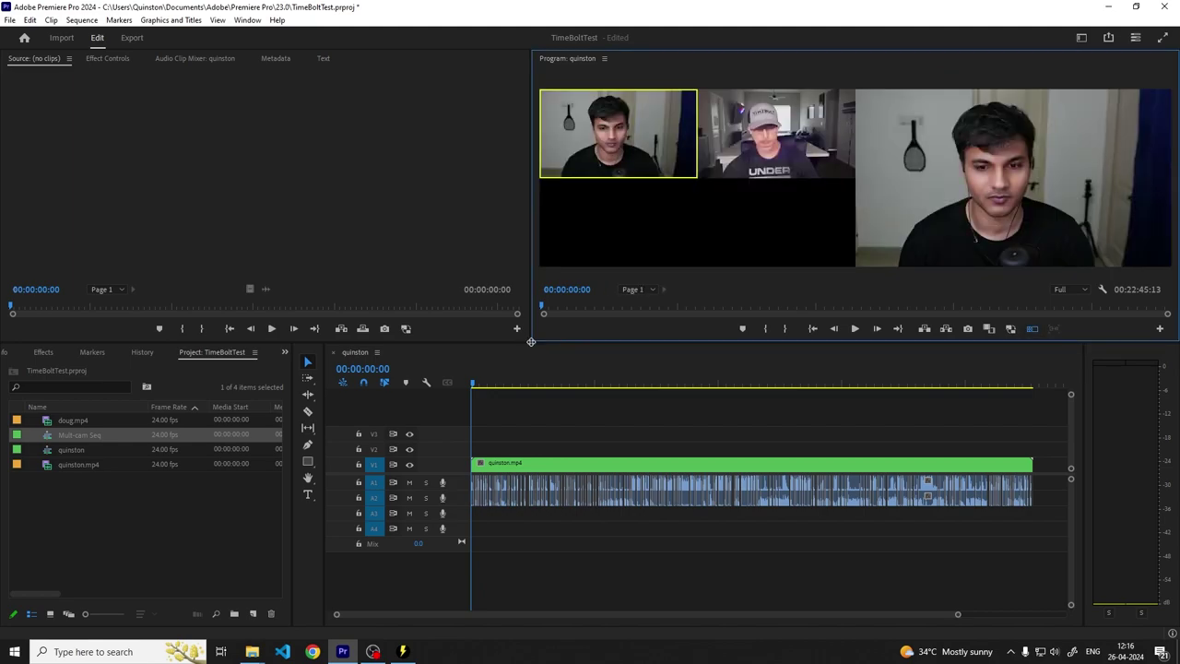
{"action": "left_click_drag", "start_coordinate": [531, 341], "coordinate": [398, 378]}
{"action": "left_click_drag", "start_coordinate": [459, 512], "coordinate": [464, 551]}
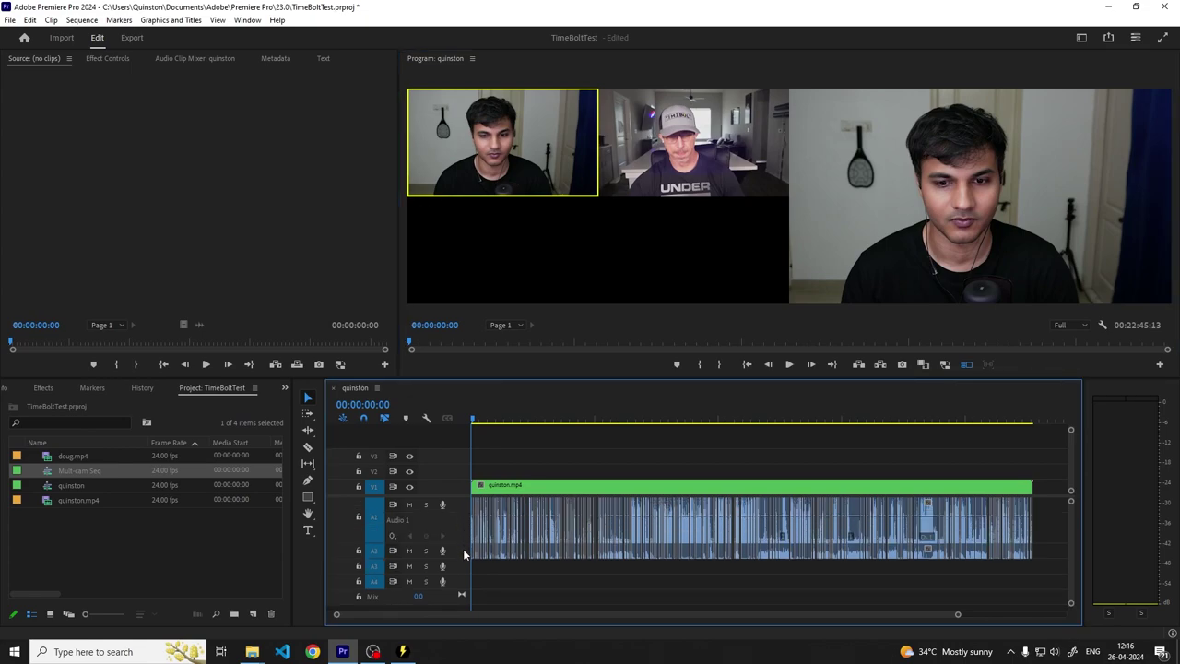
Expand audio track A2, zoom in on its waveform, and start playing the quinston multicam sequence.
{"action": "double_click", "coordinate": [464, 552]}
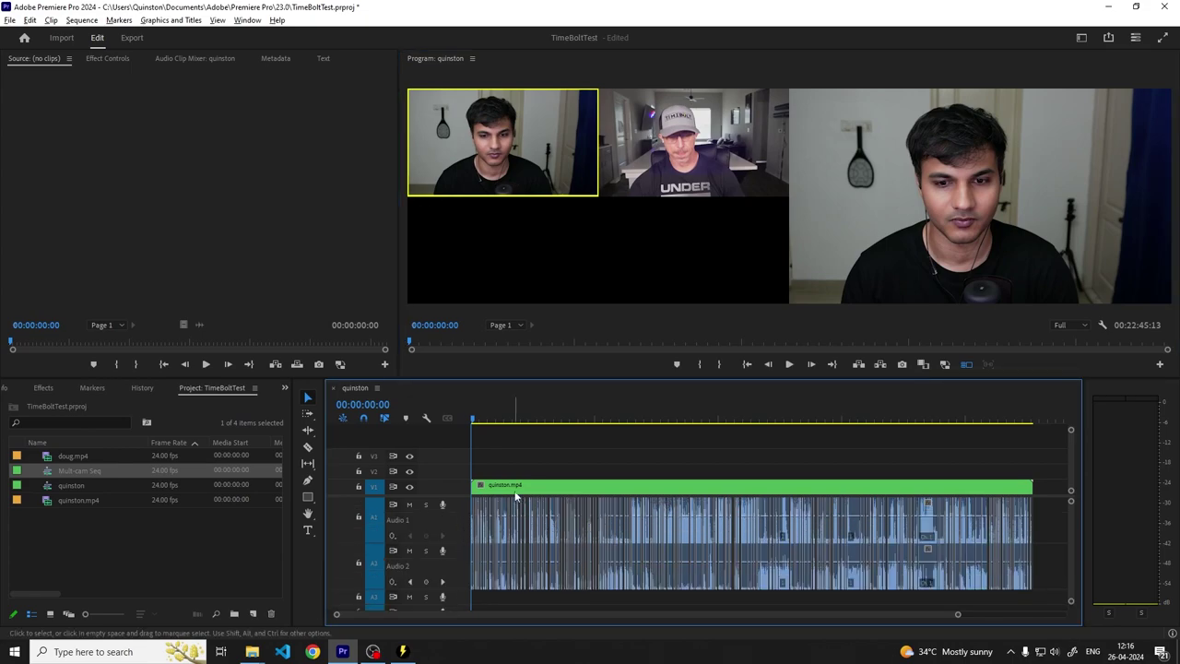
{"action": "scroll", "coordinate": [498, 486], "scroll_direction": "up", "scroll_amount": 4}
{"action": "scroll", "coordinate": [498, 485], "scroll_direction": "up", "scroll_amount": 3}
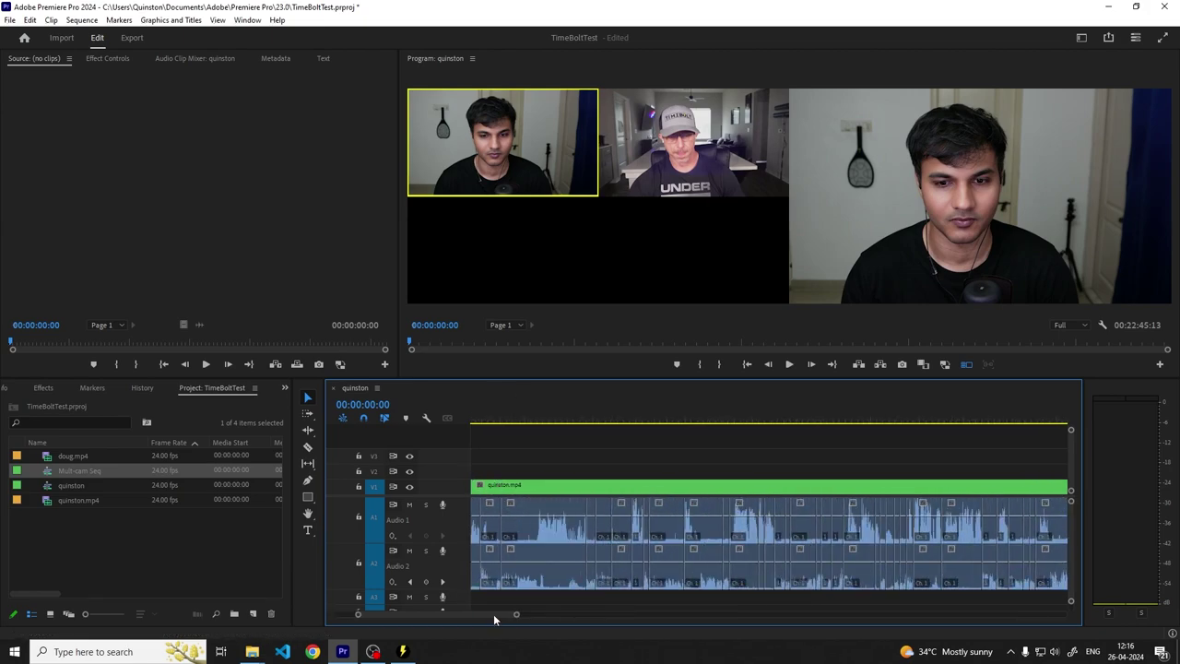
{"action": "scroll", "coordinate": [480, 456], "scroll_direction": "up", "scroll_amount": 1}
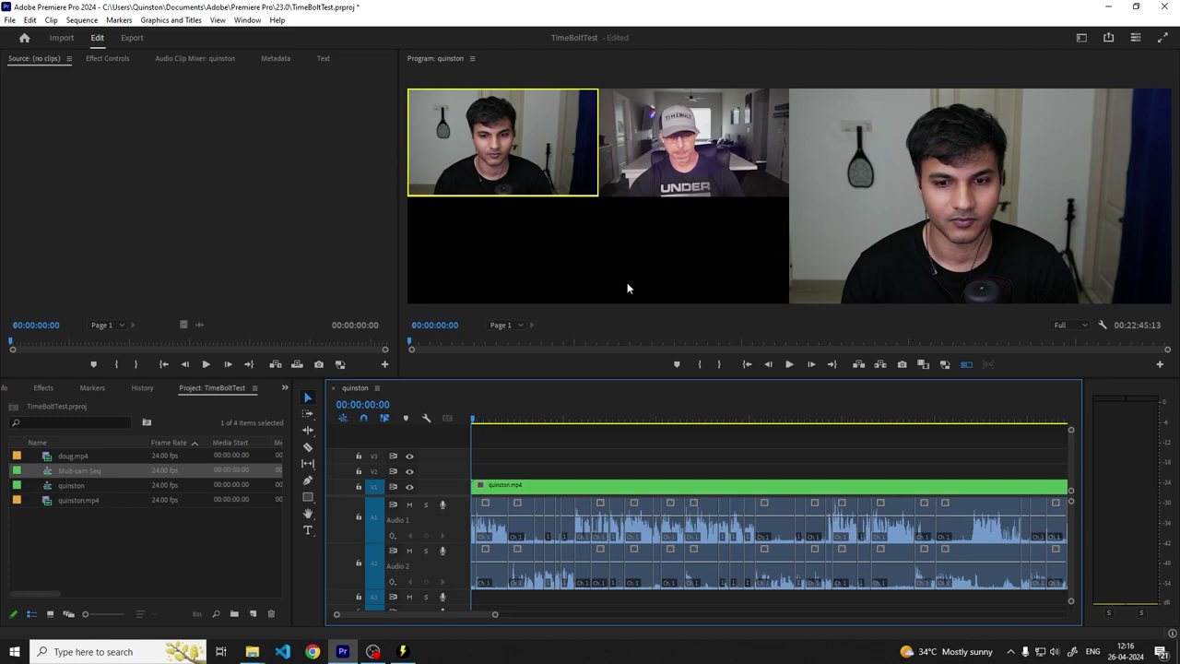
{"action": "key", "text": "space"}
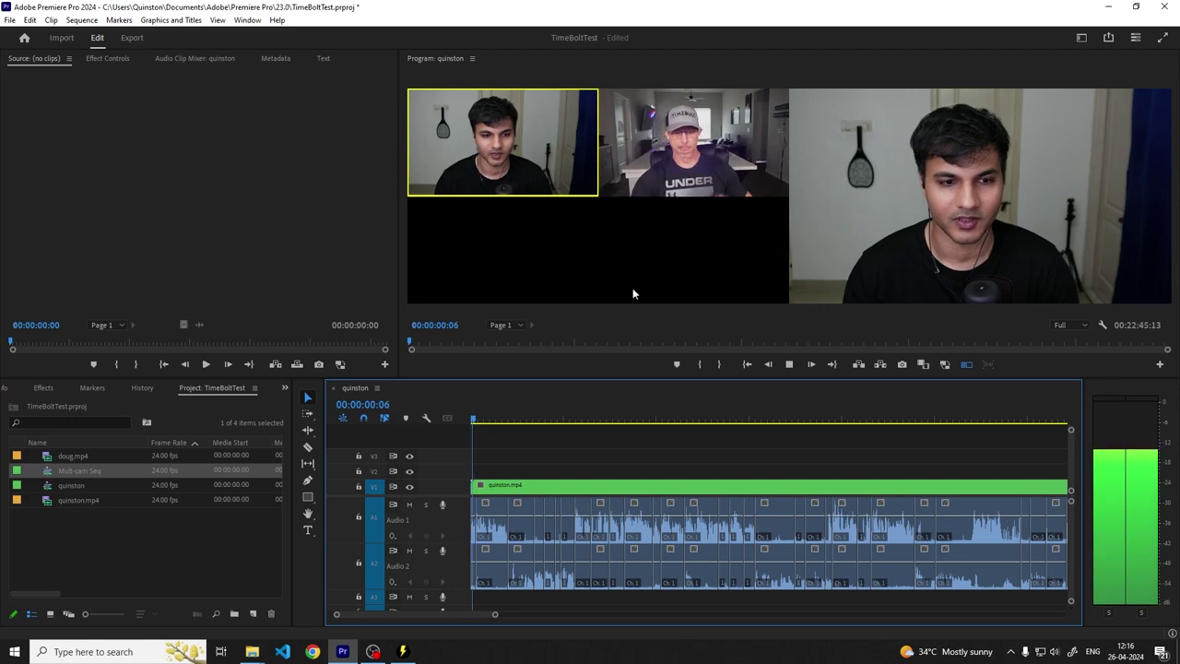
Switch live between the second and first speakers' camera angles during playback, then stop to commit the cuts.
{"action": "left_click", "coordinate": [682, 182]}
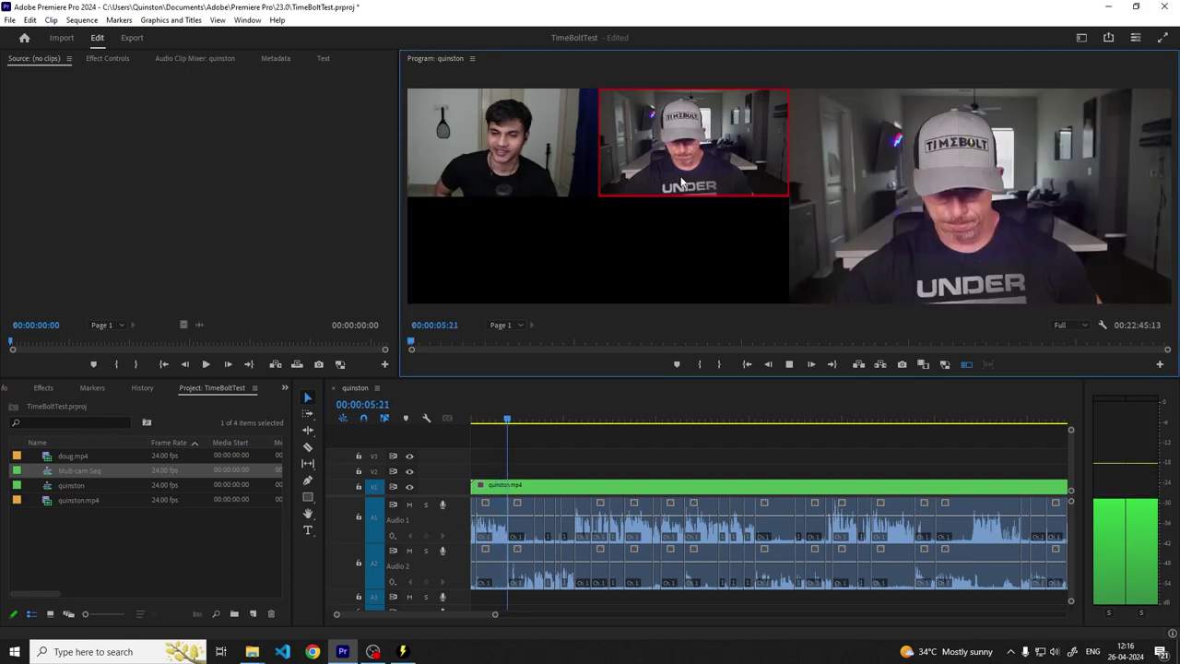
{"action": "left_click", "coordinate": [569, 164]}
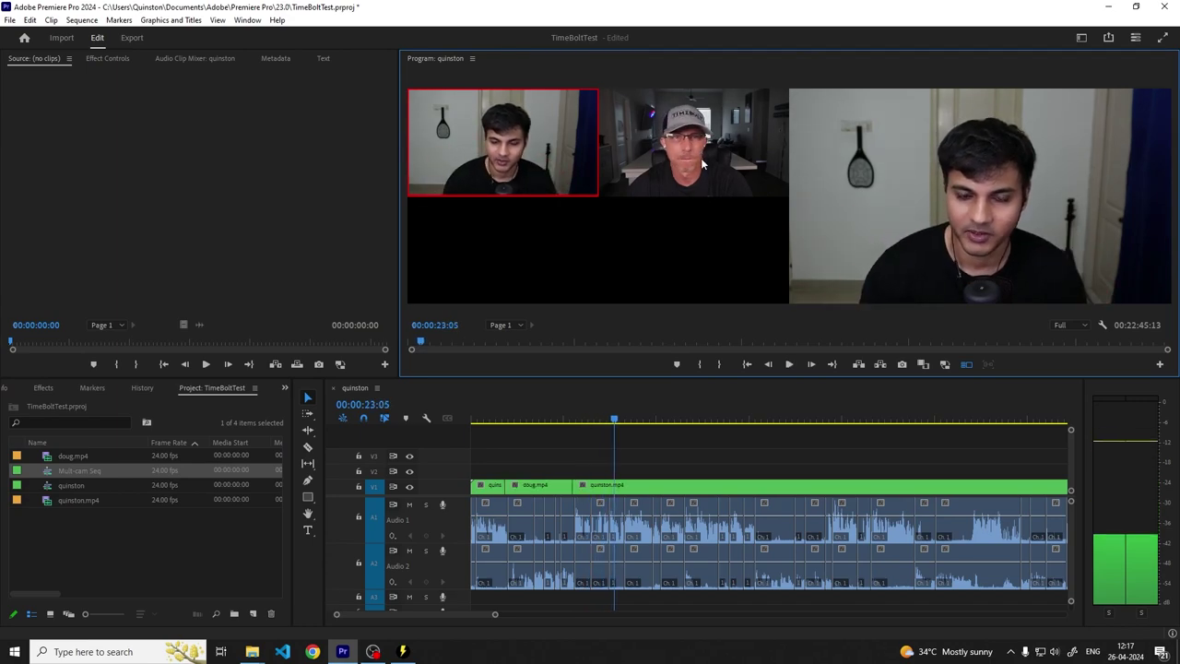
{"action": "left_click", "coordinate": [724, 422]}
{"action": "left_click", "coordinate": [745, 422]}
{"action": "key", "text": "space"}
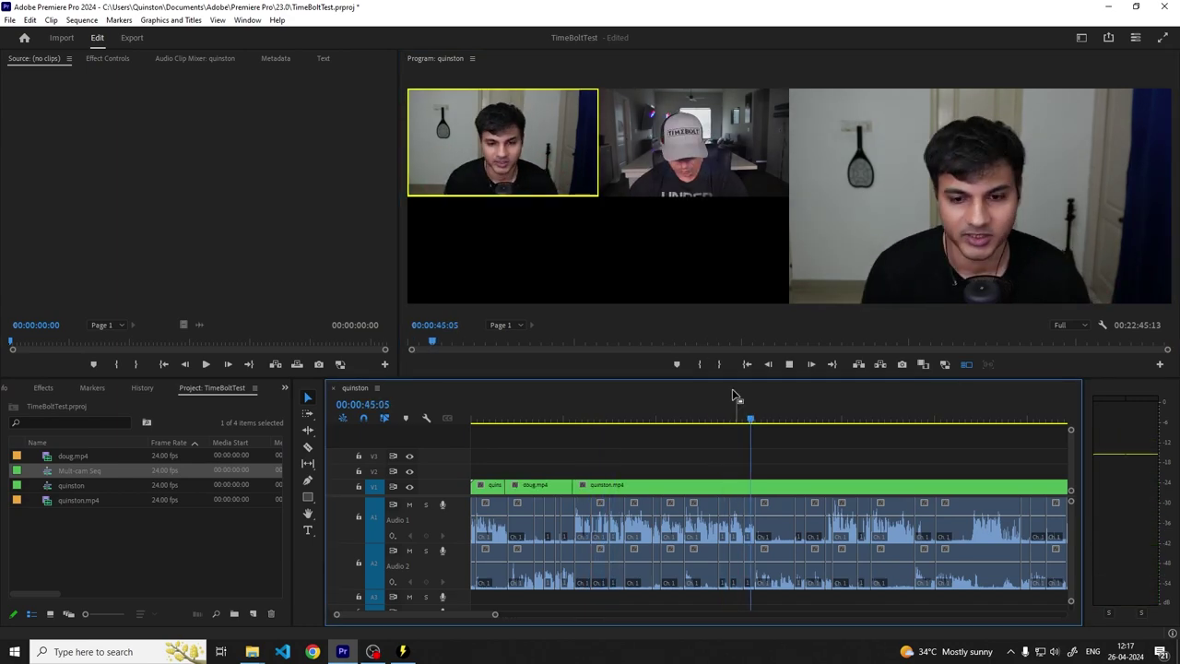
{"action": "key", "text": "2"}
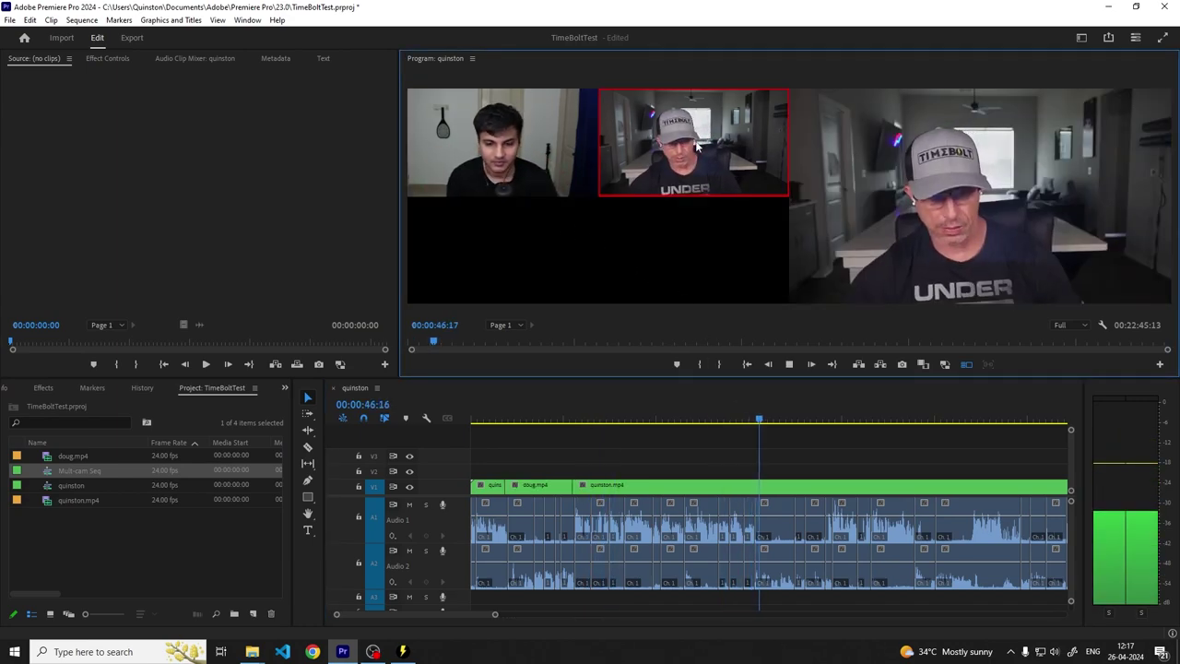
{"action": "left_click", "coordinate": [547, 166]}
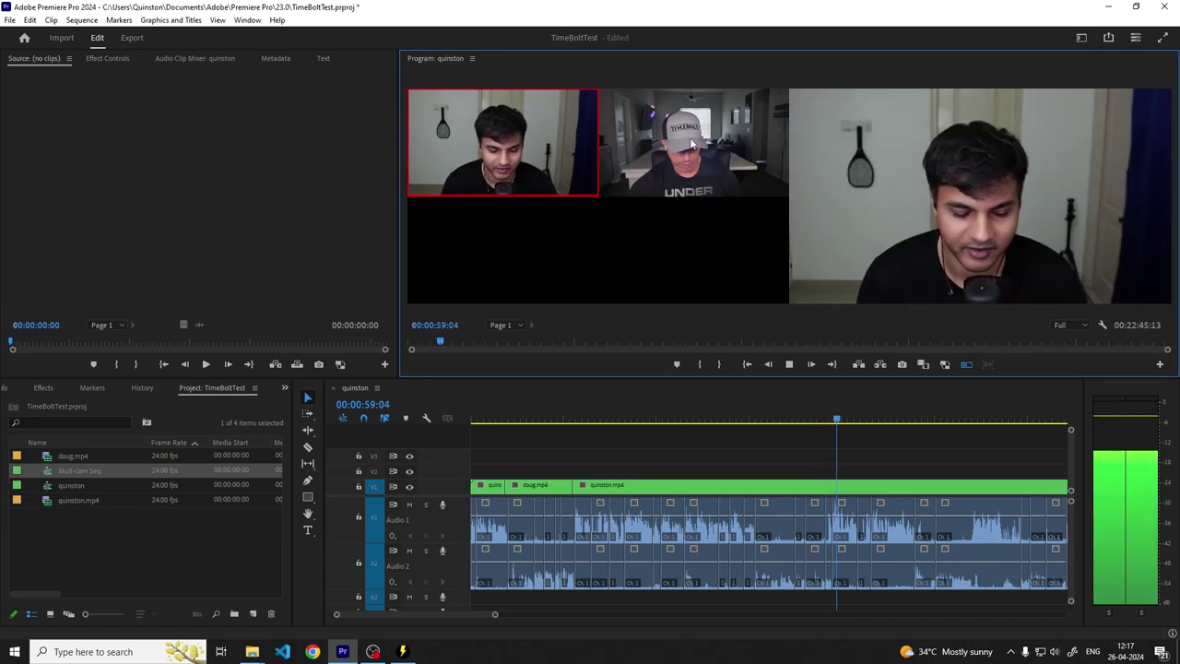
{"action": "key", "text": "space"}
Return to the sequence start and scrub through the first 25 seconds to review the angle cuts.
{"action": "key", "text": "Home"}
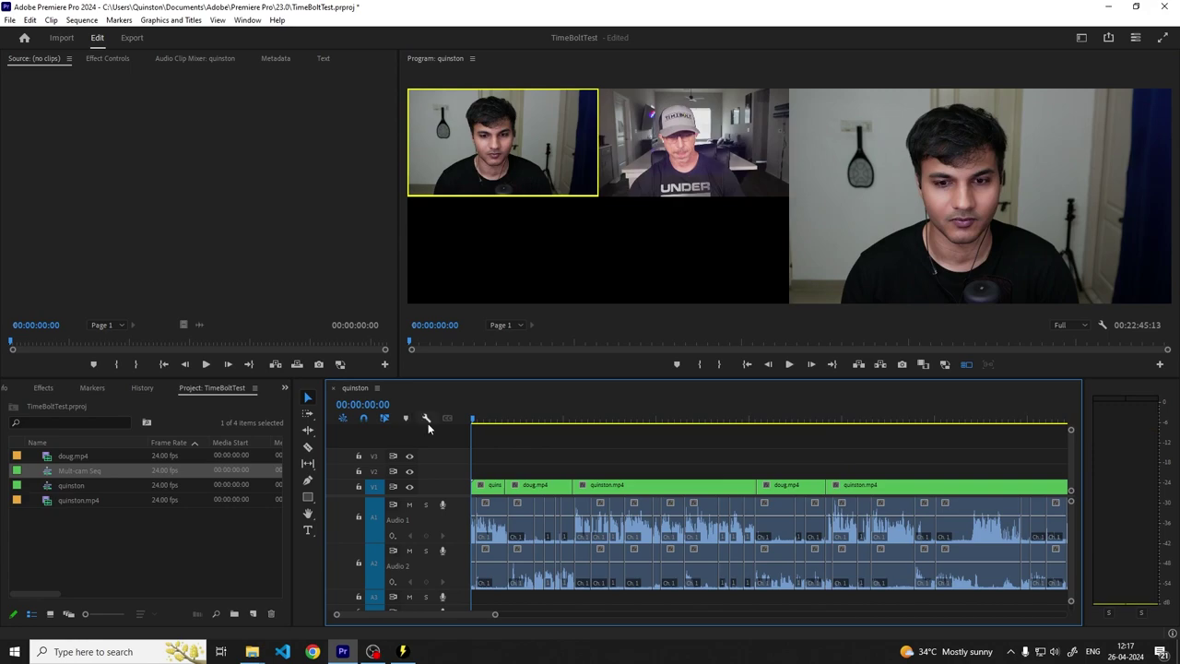
{"action": "left_click_drag", "start_coordinate": [487, 452], "coordinate": [881, 489]}
{"action": "left_click", "coordinate": [780, 447]}
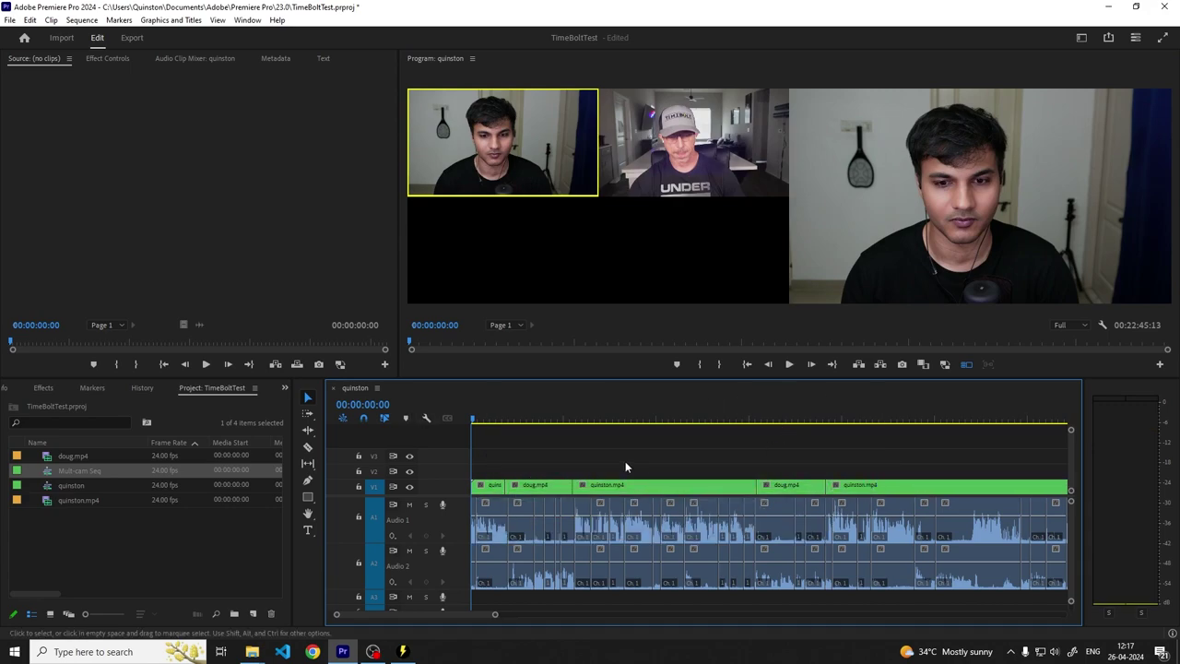
{"action": "left_click_drag", "start_coordinate": [489, 434], "coordinate": [572, 436]}
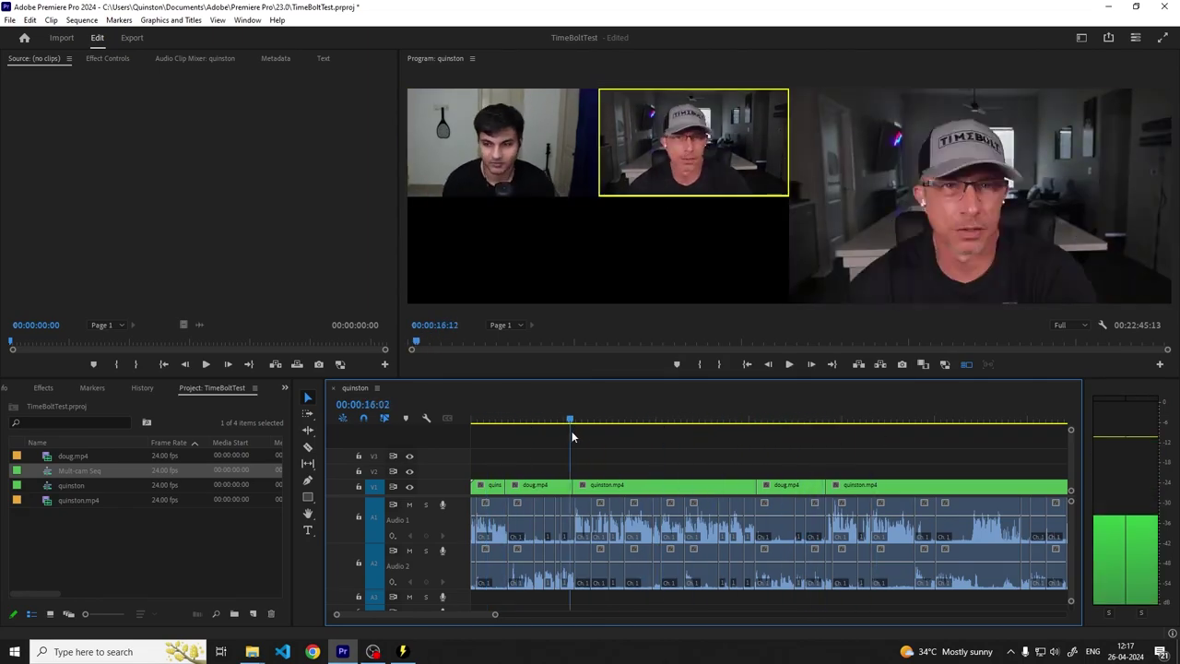